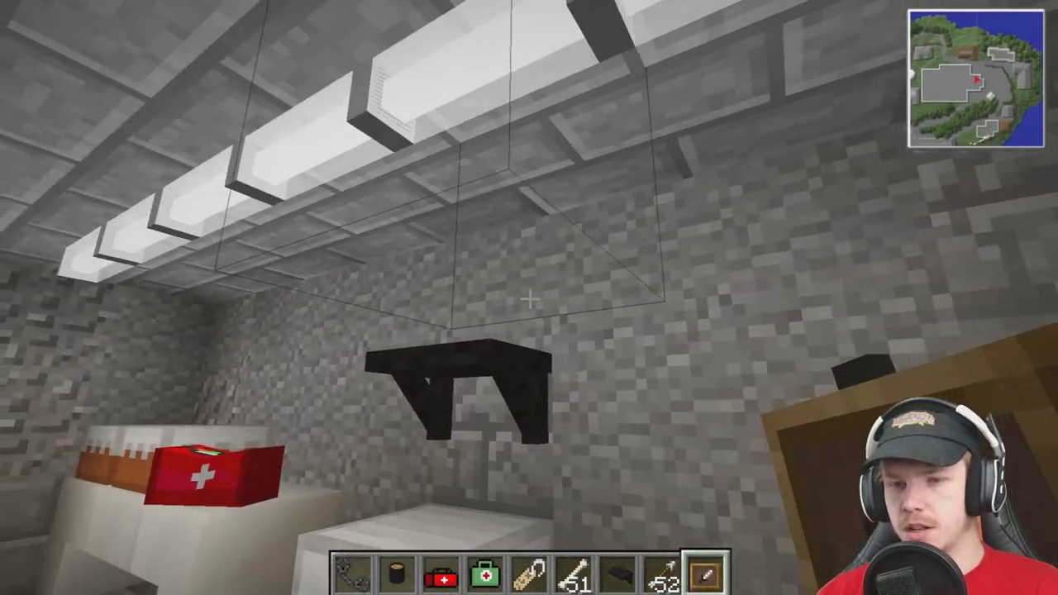
- Hang item frames above the two wall shelves and put the chain item in one and the Medkit in the other
key(s)
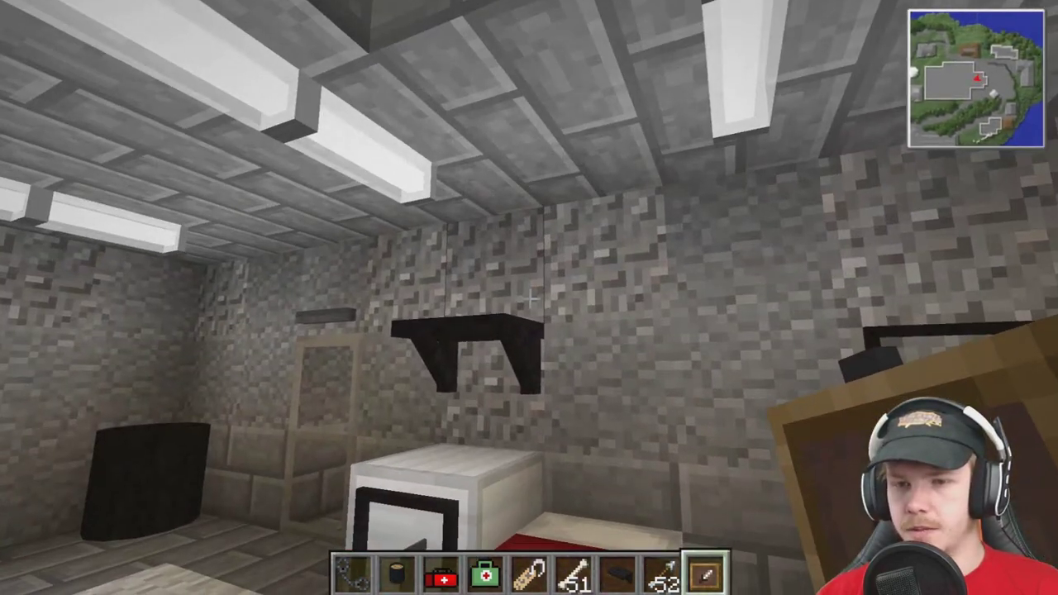
key(w)
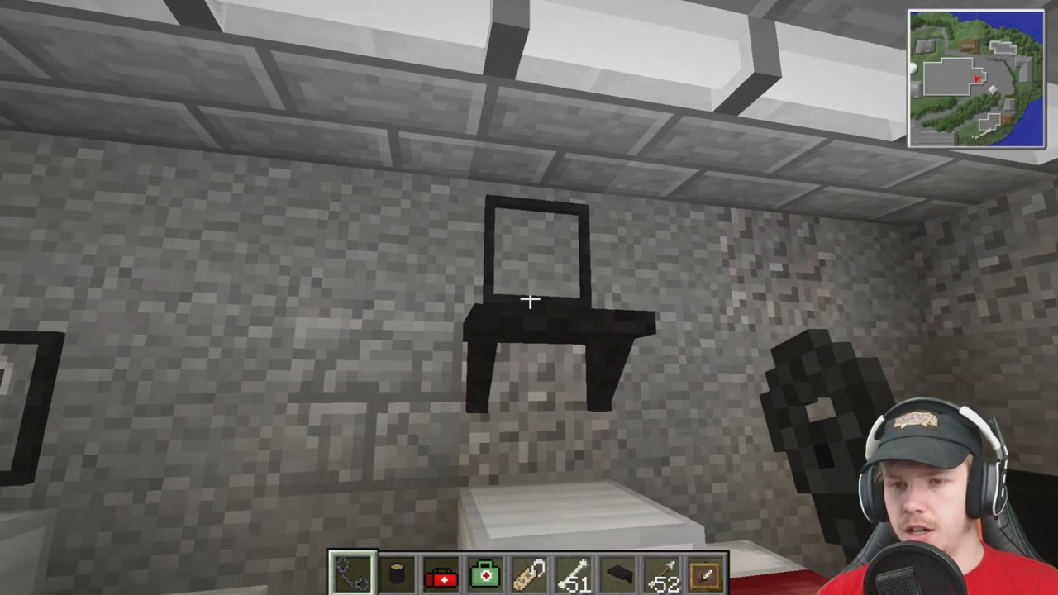
key(w)
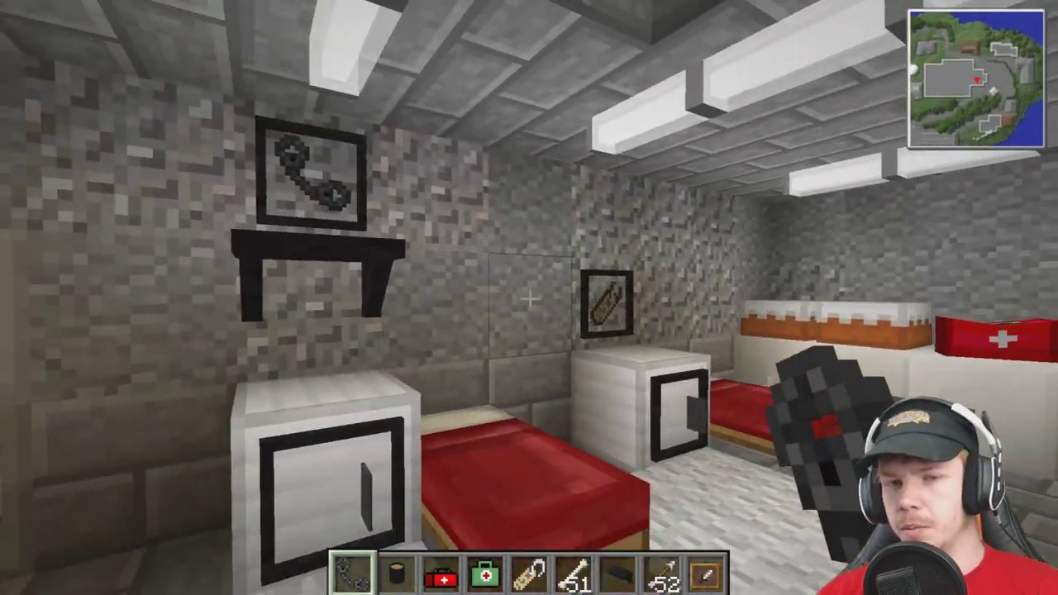
scroll(529, 298, down, 3)
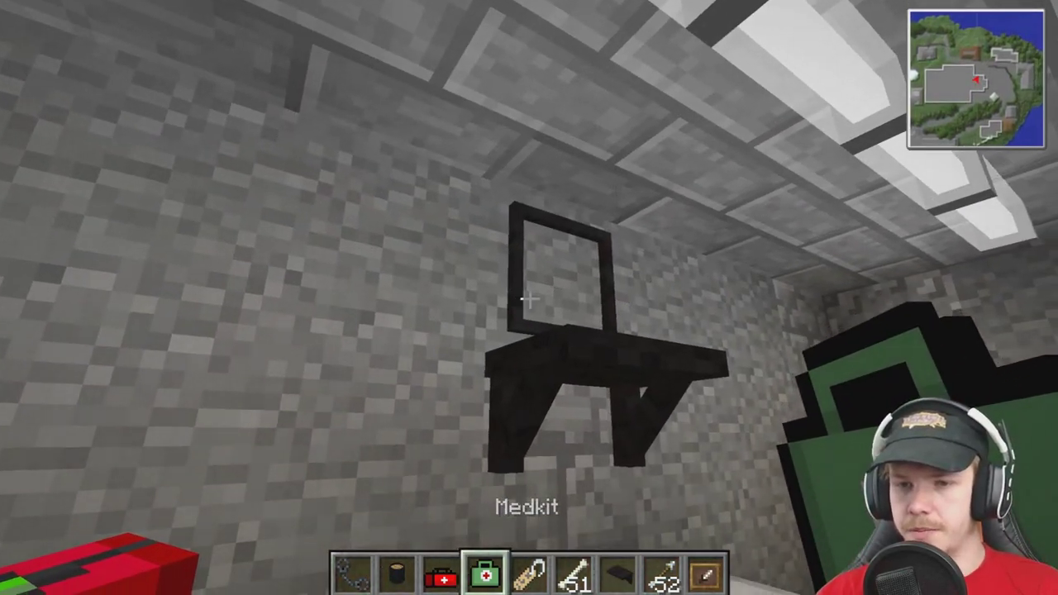
right_click(530, 297)
key(s)
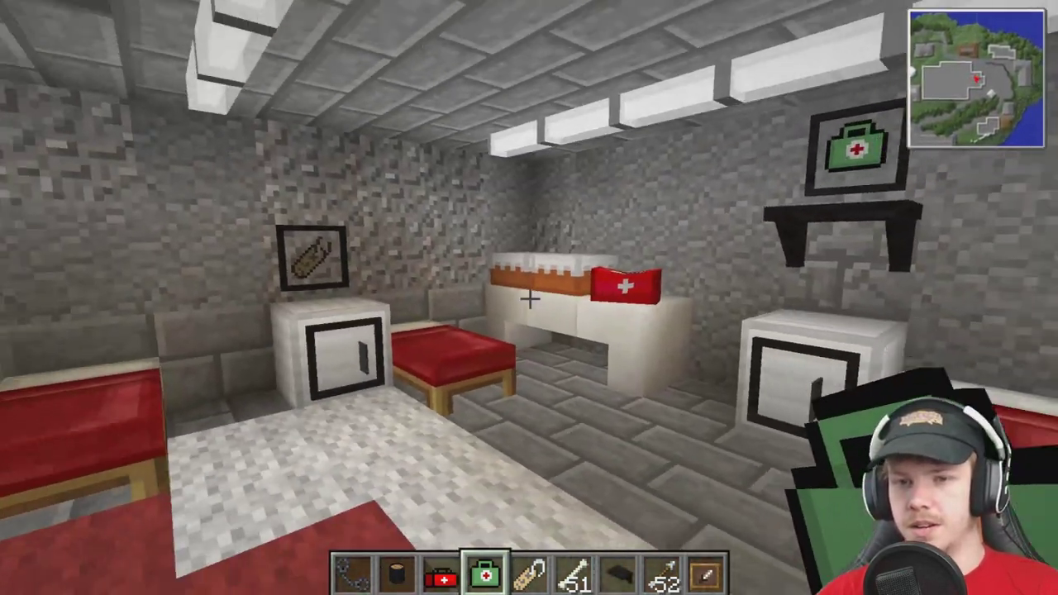
key(s)
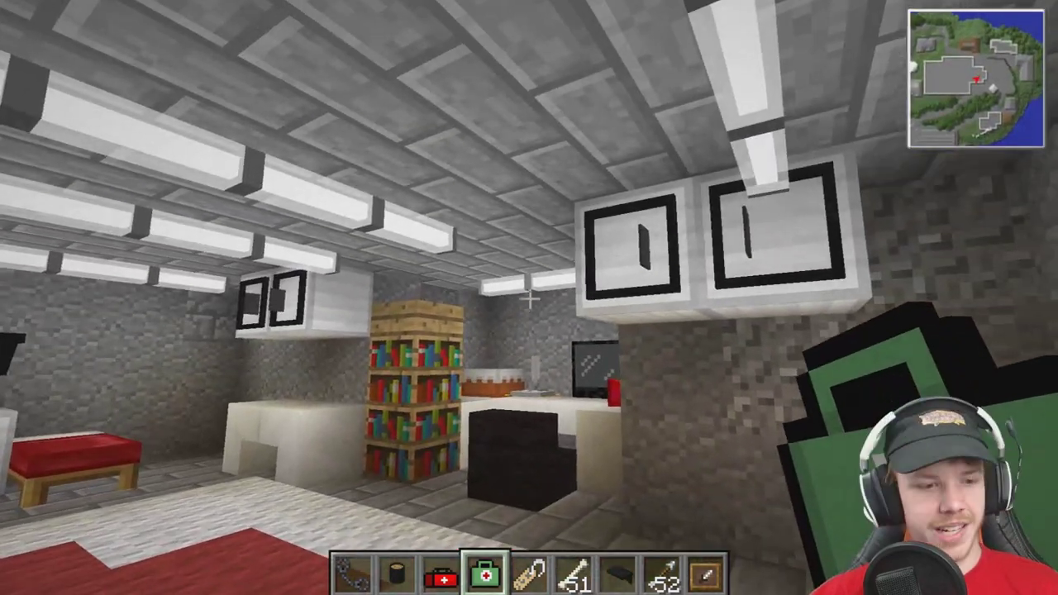
key(w)
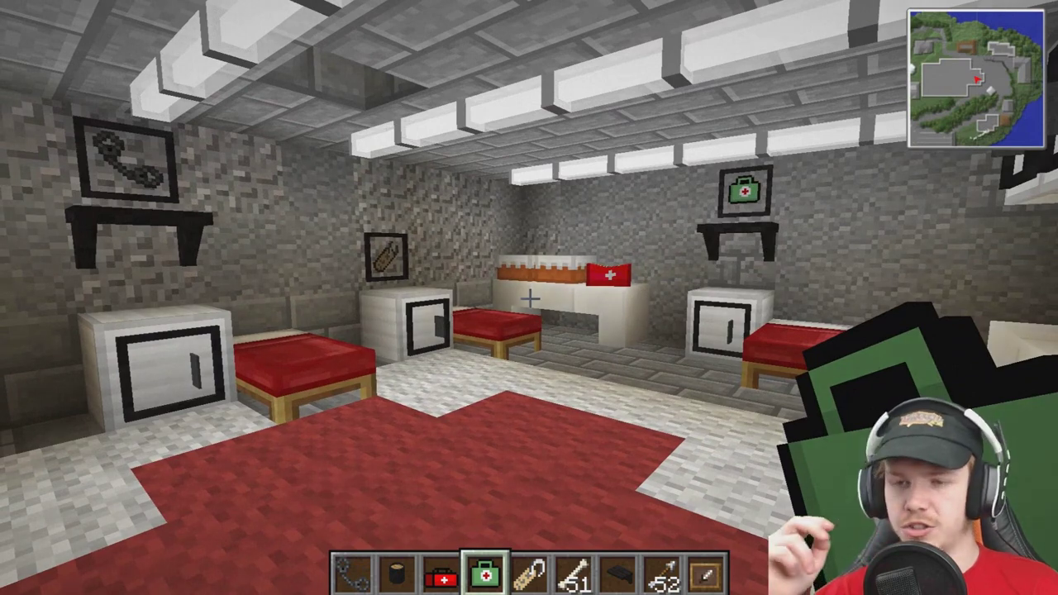
key(s)
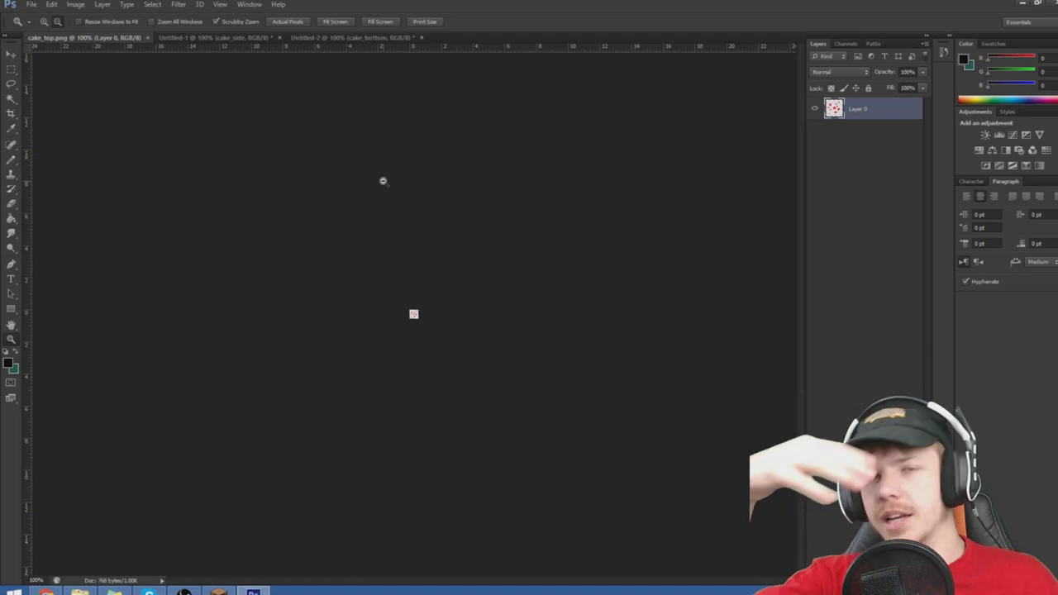
- In Photoshop, examine the cake_top, cake_side and cake_bottom textures at 3200% and return to cake_top.png
key(ctrl+plus)
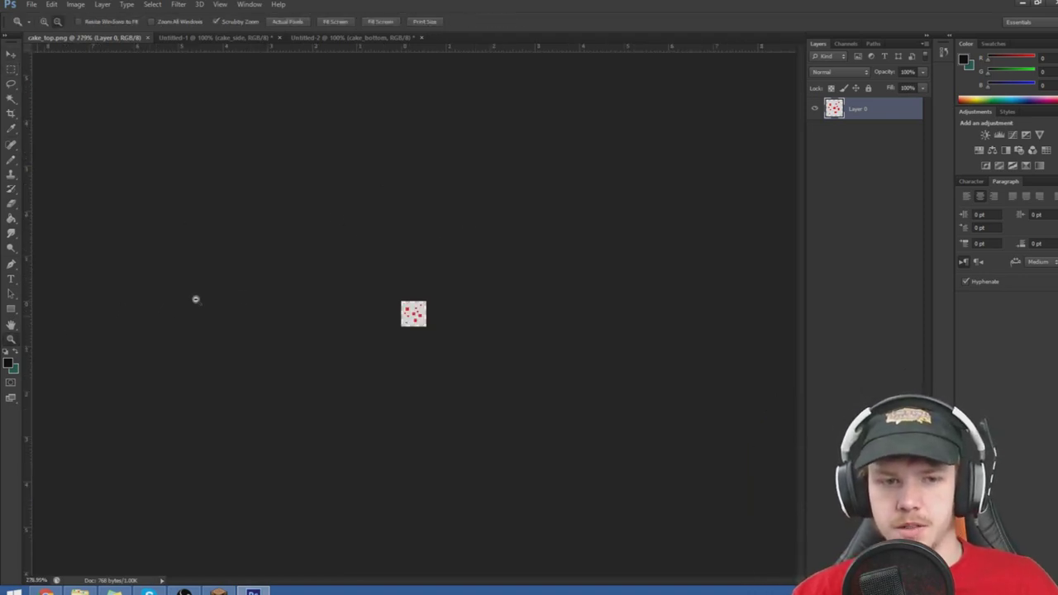
drag(193, 298, 365, 290)
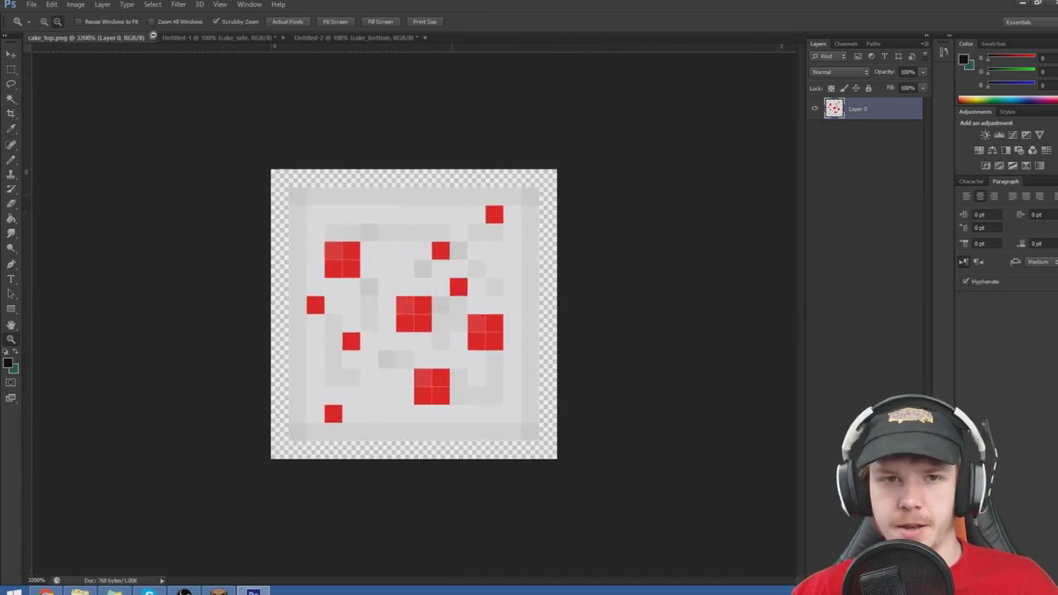
click(206, 37)
drag(307, 255, 468, 246)
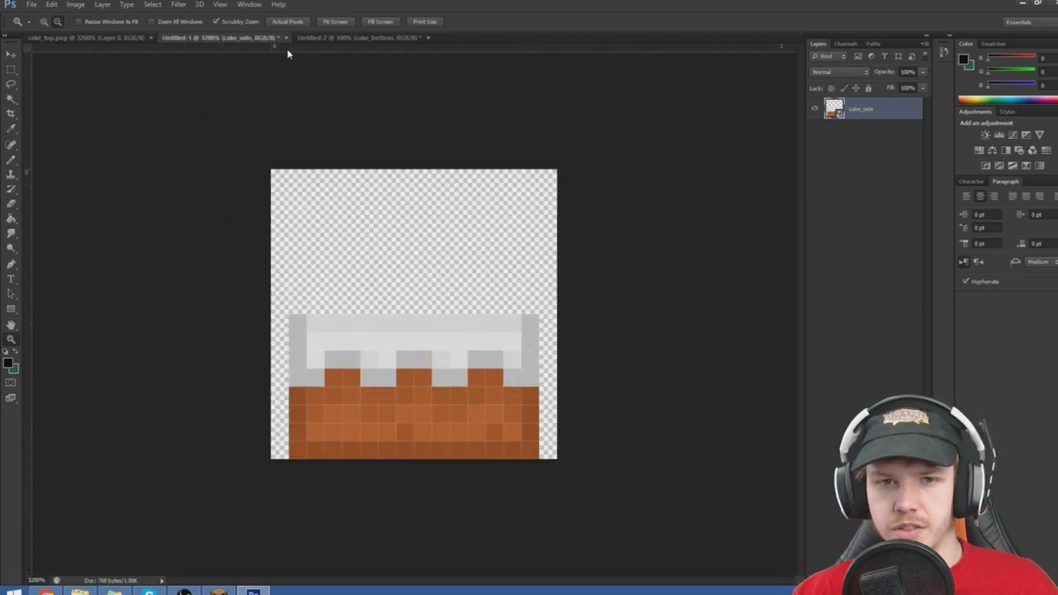
click(314, 38)
drag(318, 189, 374, 176)
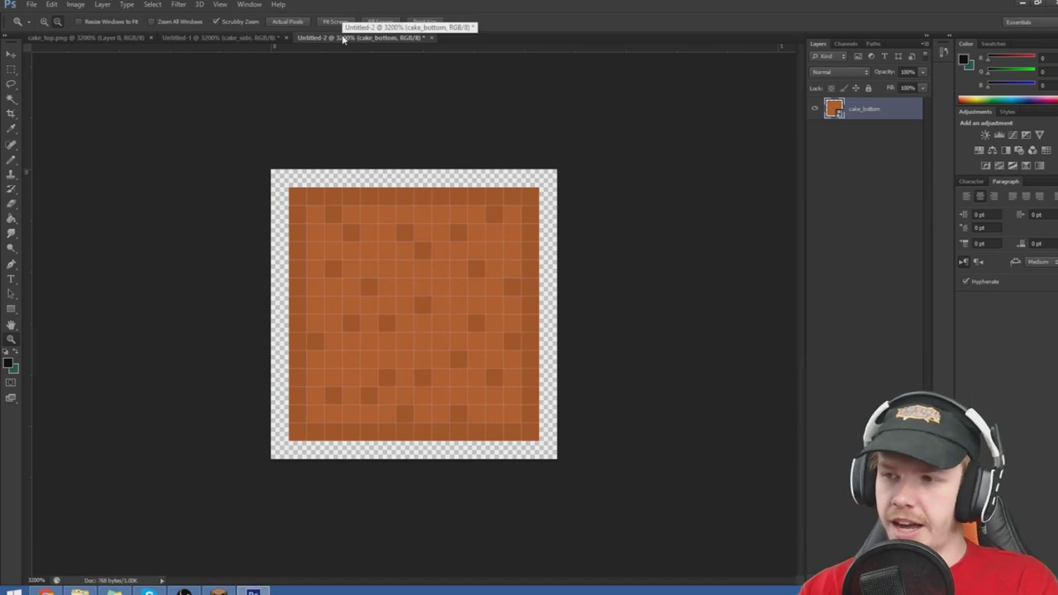
click(119, 37)
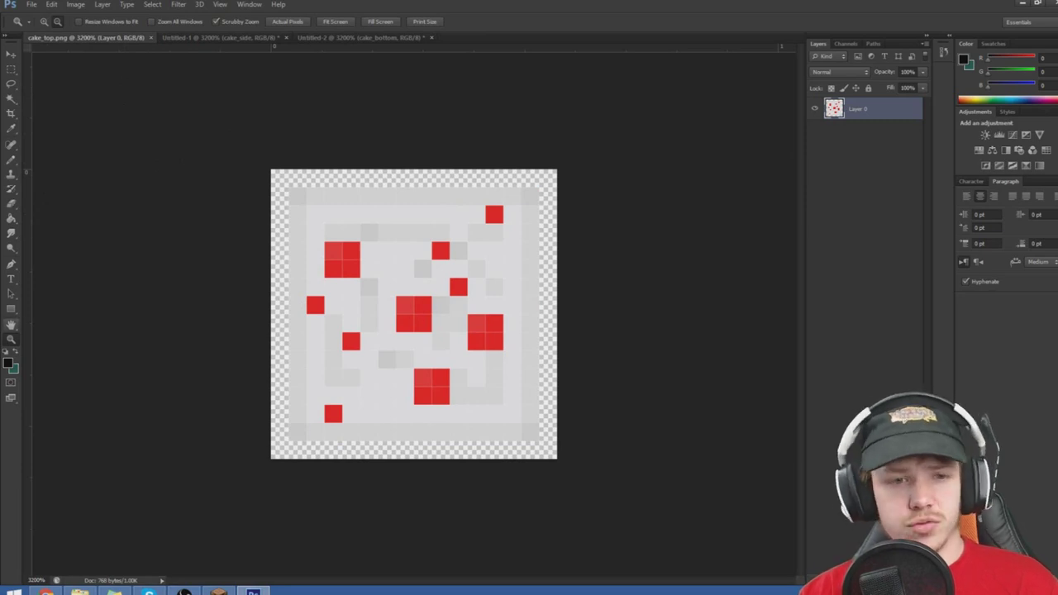
- Choose a red foreground colour with a red value of 204 and pencil over the upper and right edges of the cake texture
click(9, 364)
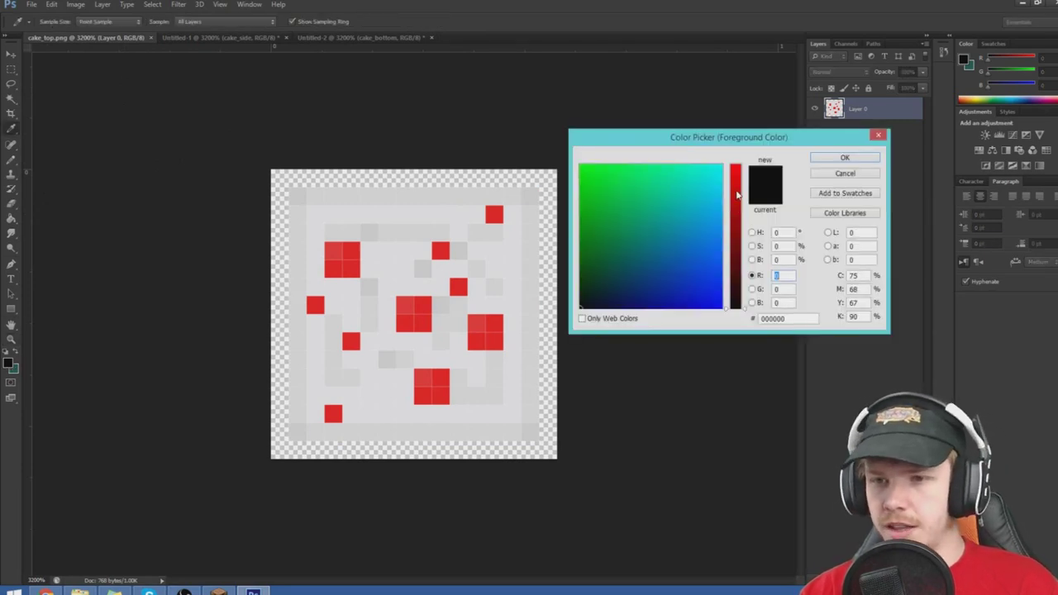
drag(738, 194, 741, 196)
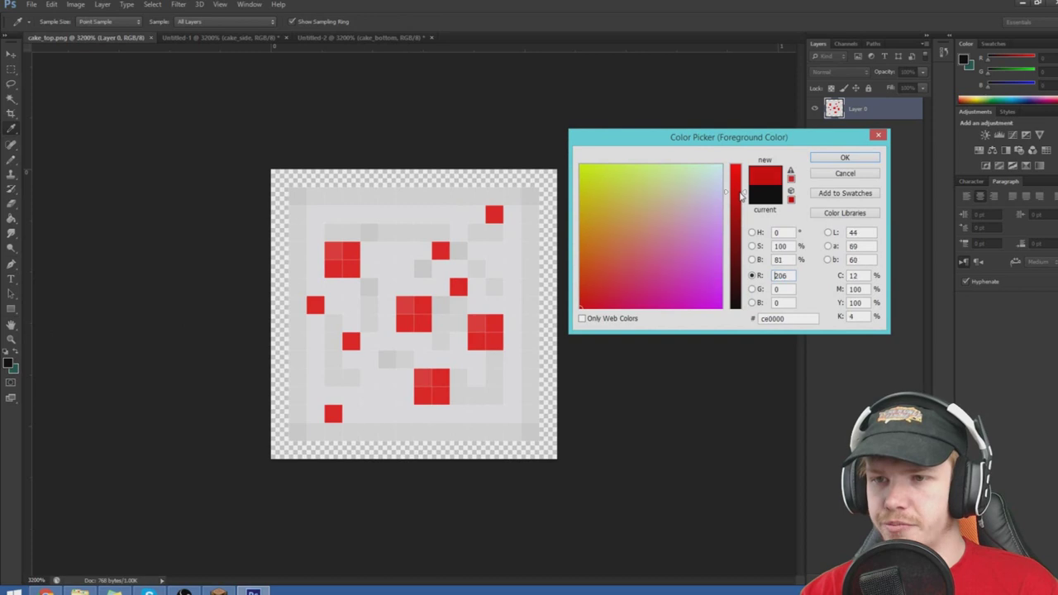
click(845, 158)
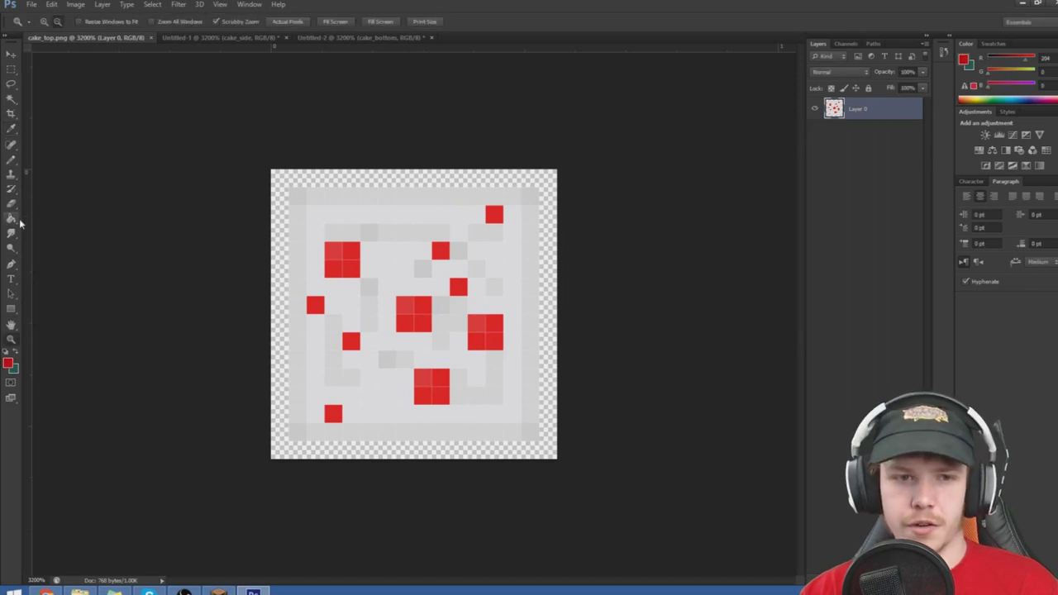
click(11, 159)
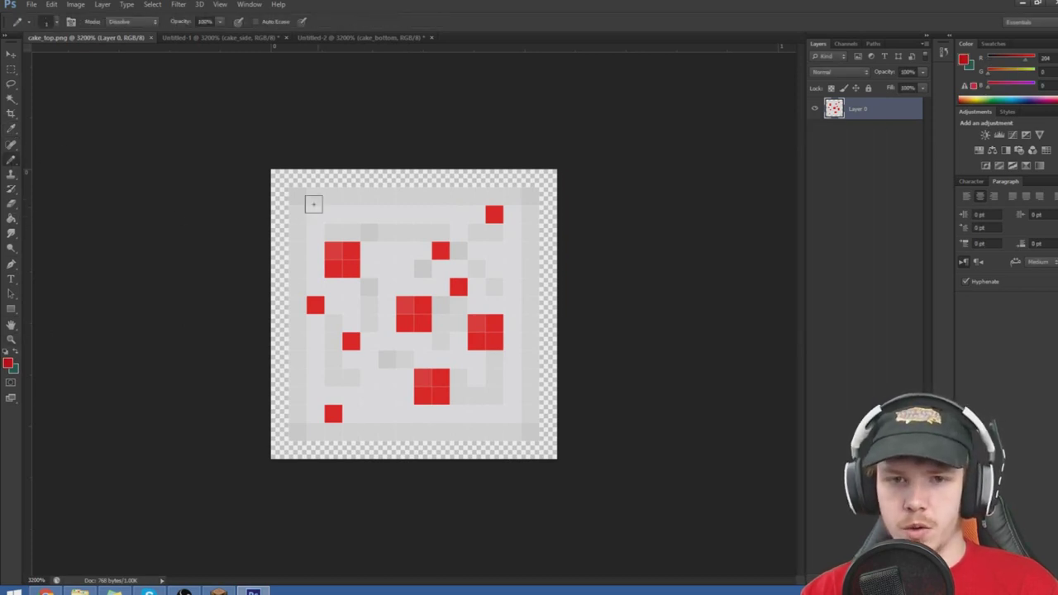
mouse_move(313, 204)
mouse_down()
mouse_move(396, 198)
mouse_move(497, 213)
mouse_move(463, 198)
mouse_move(513, 201)
mouse_move(529, 255)
mouse_move(527, 421)
mouse_move(517, 432)
mouse_up()
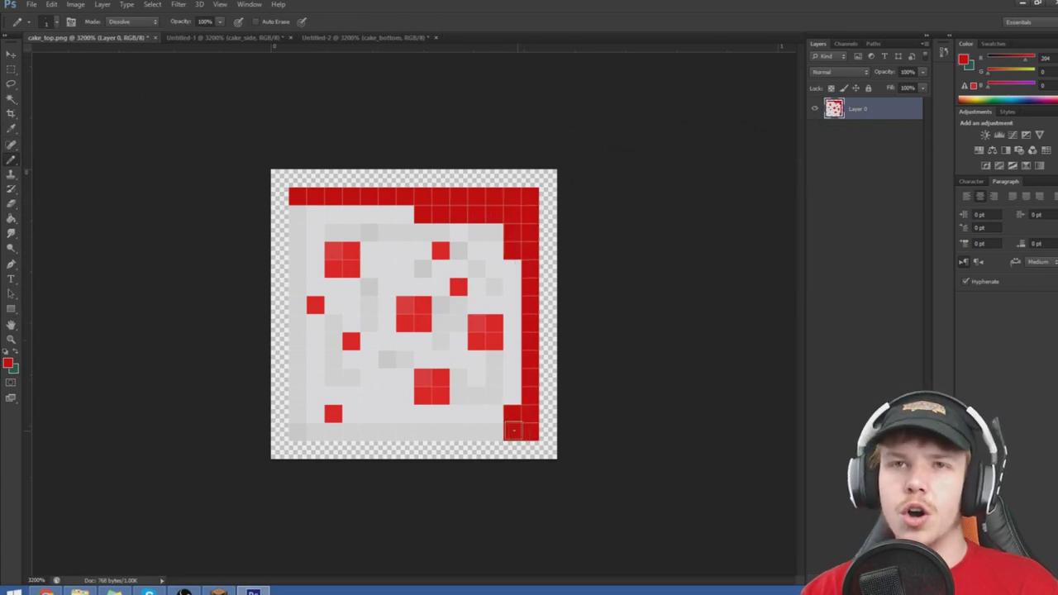
- Set the foreground colour to green (54, 147, 19) and pencil over the whole cake top inside the transparent border
click(10, 365)
drag(735, 232, 735, 276)
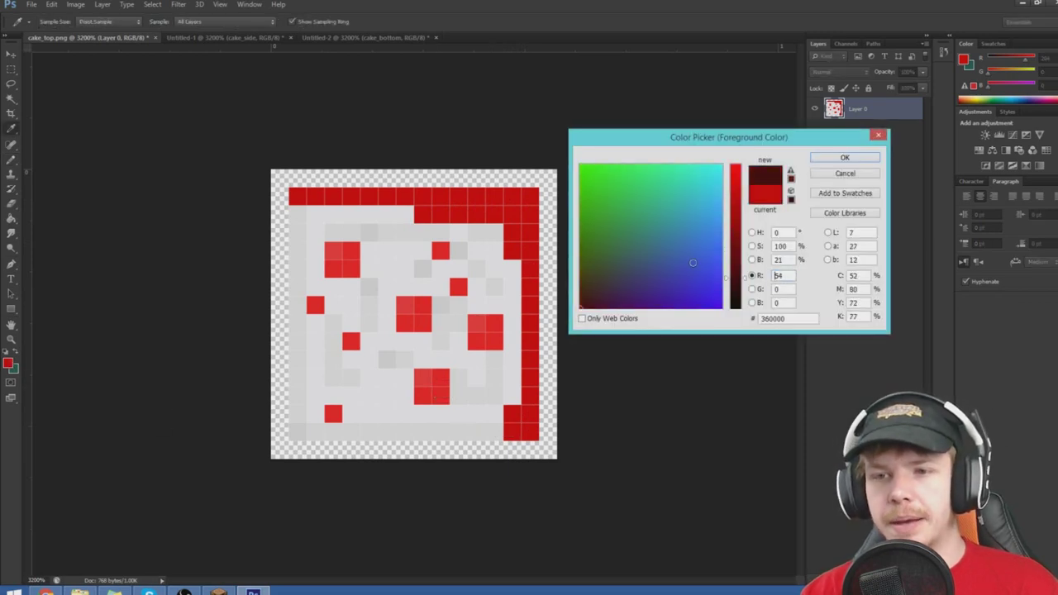
drag(596, 195, 557, 190)
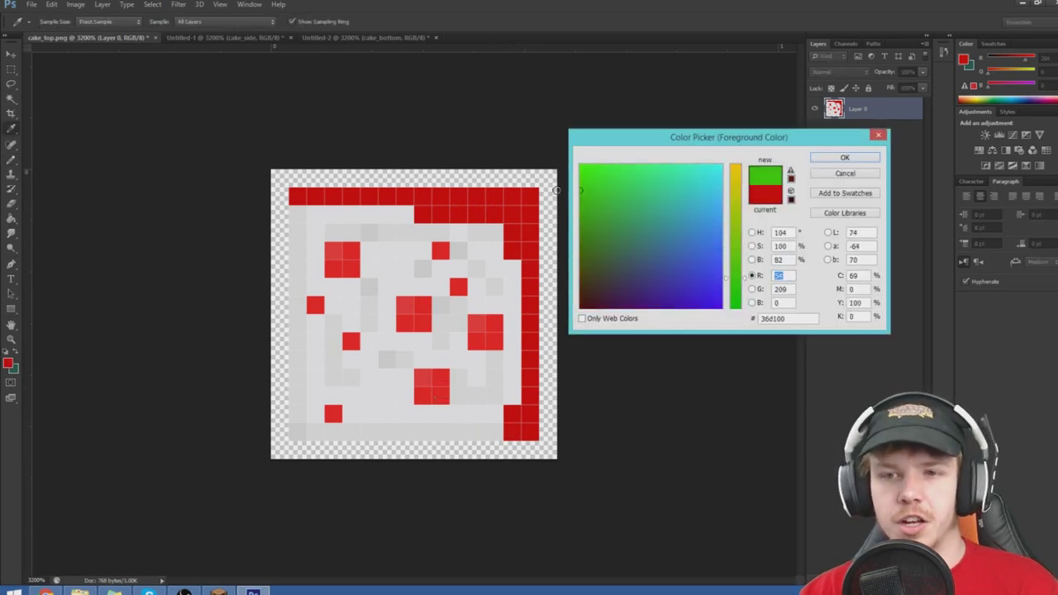
click(587, 221)
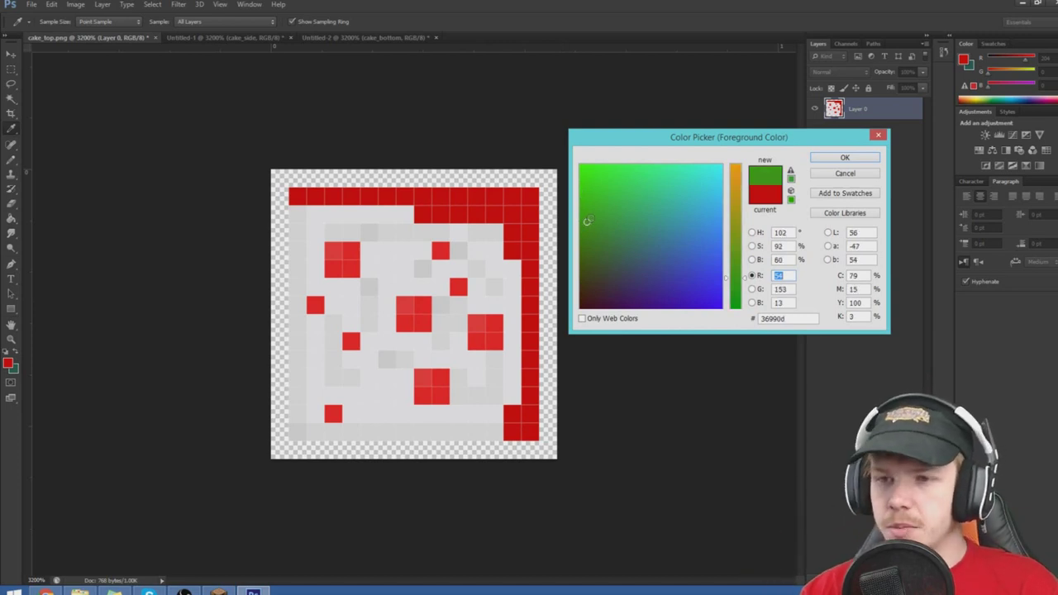
click(845, 157)
key(b)
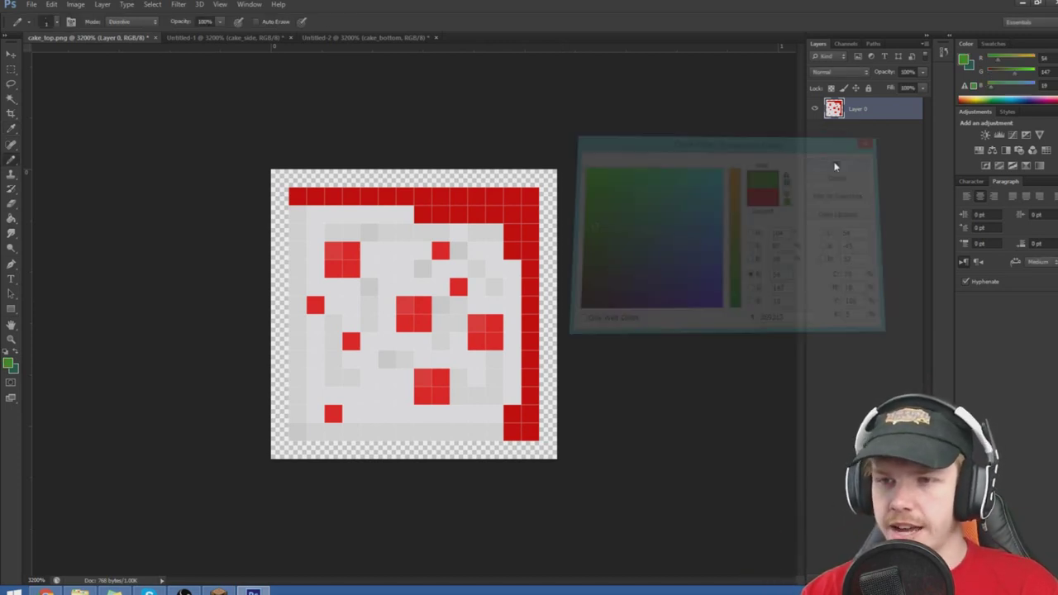
mouse_move(297, 196)
mouse_down()
mouse_move(523, 196)
mouse_move(526, 430)
mouse_move(444, 444)
mouse_move(420, 432)
mouse_move(298, 431)
mouse_move(291, 401)
mouse_move(290, 412)
mouse_move(303, 214)
mouse_move(487, 226)
mouse_move(341, 207)
mouse_move(316, 247)
mouse_move(307, 411)
mouse_move(498, 413)
mouse_move(359, 405)
mouse_move(328, 385)
mouse_move(332, 395)
mouse_move(347, 284)
mouse_move(336, 222)
mouse_move(327, 329)
mouse_move(356, 265)
mouse_move(353, 384)
mouse_move(382, 315)
mouse_move(363, 270)
mouse_move(449, 239)
mouse_move(442, 218)
mouse_move(517, 212)
mouse_move(510, 390)
mouse_move(495, 376)
mouse_move(358, 369)
mouse_move(503, 339)
mouse_move(490, 224)
mouse_move(416, 300)
mouse_move(418, 271)
mouse_move(448, 266)
mouse_move(477, 298)
mouse_move(389, 343)
mouse_move(461, 281)
mouse_move(481, 342)
mouse_up()
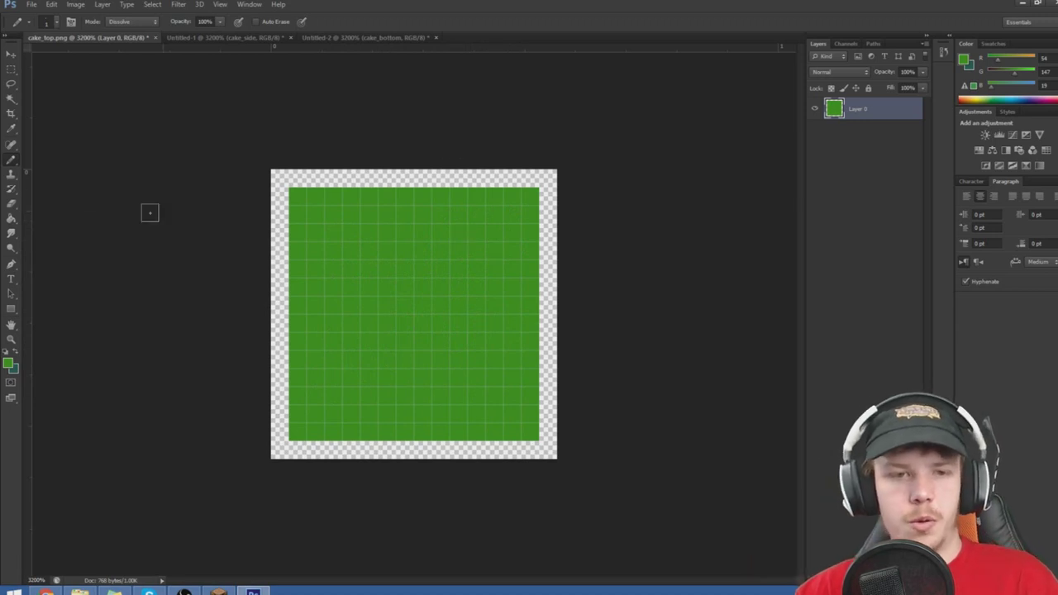
- Set the foreground colour to white (255, 255, 255) and pencil a cross 6 pixels wide with 2-pixel-thick arms in the centre
click(9, 363)
text(255)
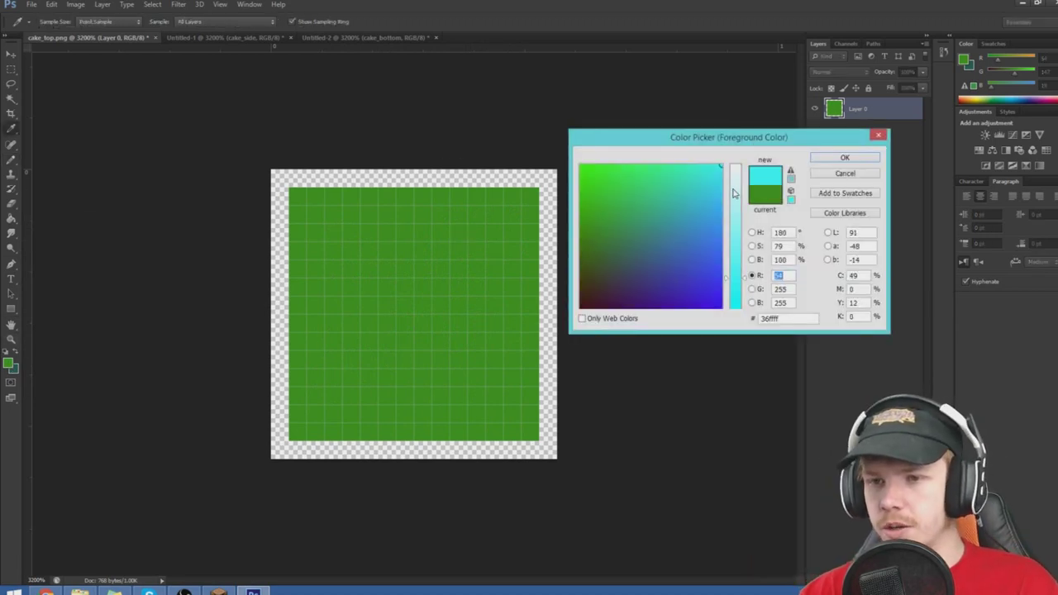
key(Tab)
text(255)
key(Tab)
text(255)
key(Return)
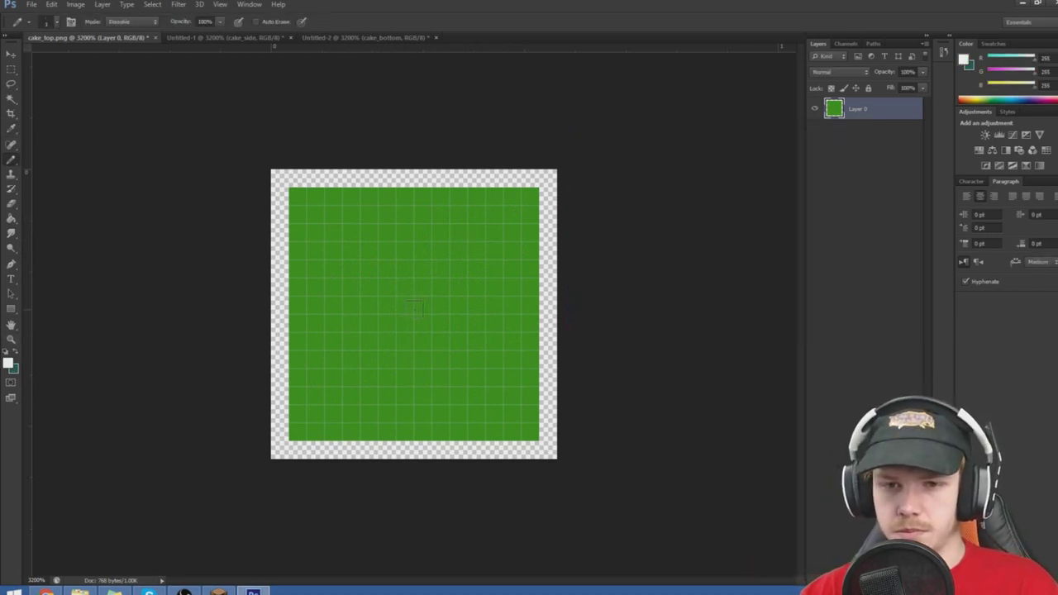
mouse_move(405, 309)
mouse_down()
mouse_move(405, 325)
mouse_move(420, 286)
mouse_move(422, 342)
mouse_move(406, 342)
mouse_move(386, 310)
mouse_move(411, 289)
mouse_move(406, 268)
mouse_move(421, 281)
mouse_move(406, 339)
mouse_move(416, 359)
mouse_move(366, 309)
mouse_move(368, 325)
mouse_up()
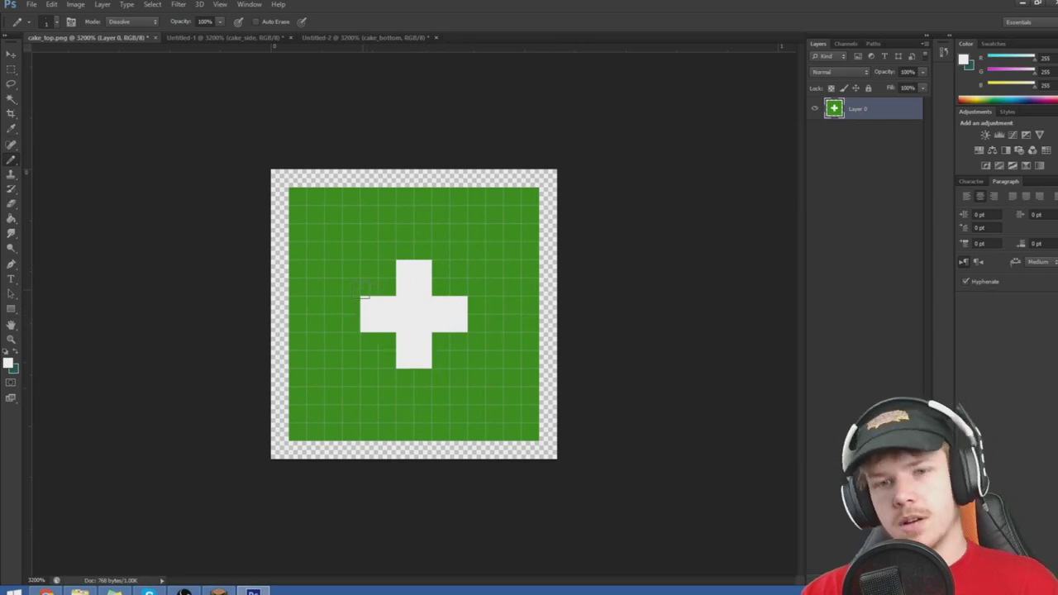
- Enlarge the white cross to 10 pixels wide and high with 4-pixel-thick arms
drag(351, 287, 385, 287)
drag(350, 341, 478, 342)
mouse_move(441, 287)
mouse_down()
mouse_move(441, 259)
mouse_move(440, 274)
mouse_move(387, 269)
mouse_up()
drag(387, 342, 387, 380)
drag(441, 360, 441, 381)
mouse_move(387, 396)
mouse_down()
mouse_move(443, 397)
mouse_move(423, 378)
mouse_up()
mouse_move(495, 341)
mouse_down()
mouse_move(495, 287)
mouse_move(477, 324)
mouse_up()
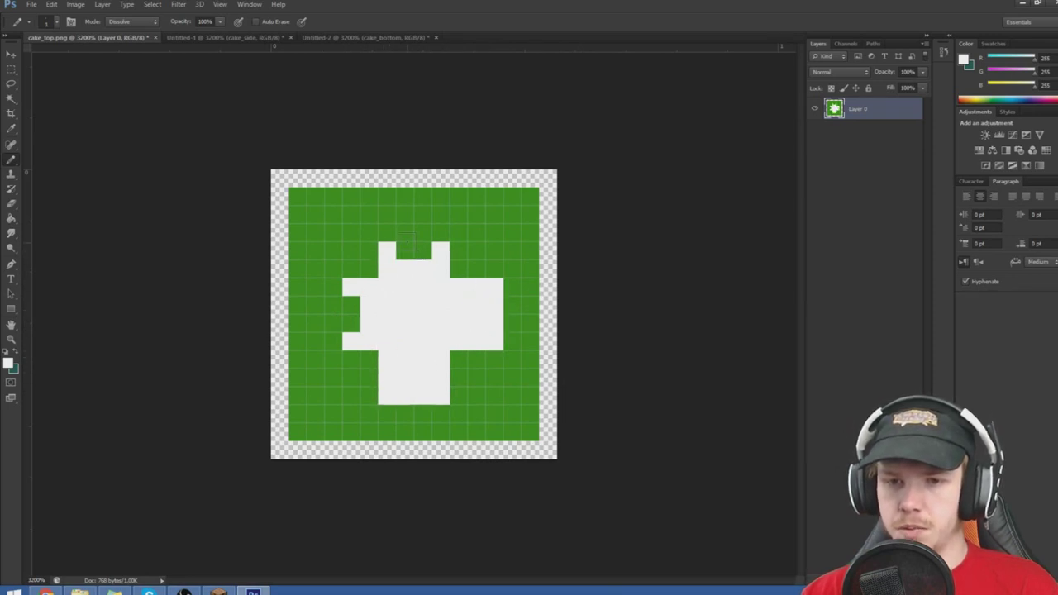
mouse_move(369, 232)
mouse_down()
mouse_move(423, 232)
mouse_move(392, 236)
mouse_move(405, 251)
mouse_up()
key(ctrl+z)
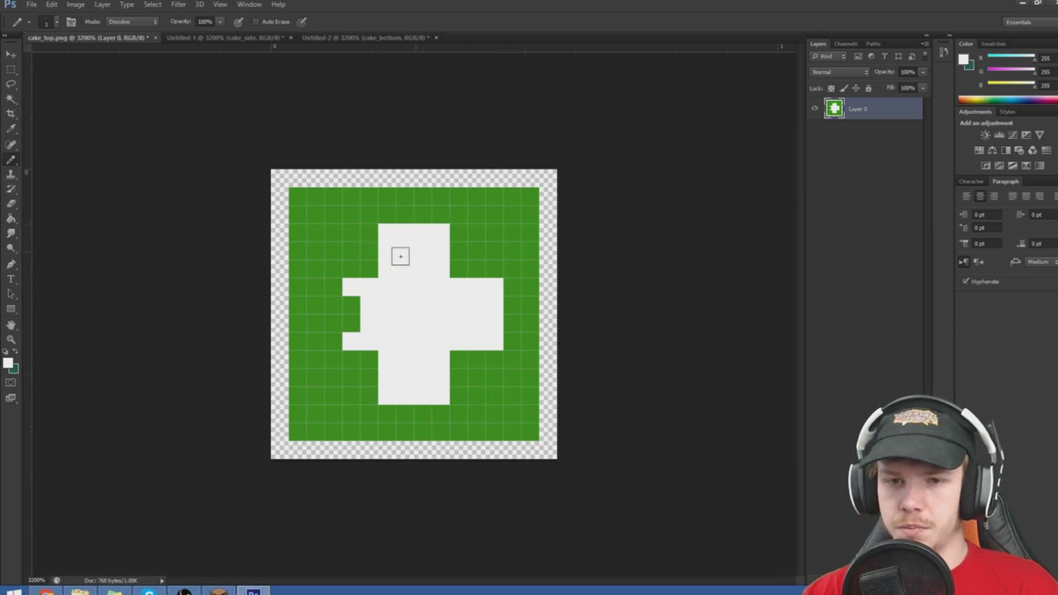
mouse_move(334, 287)
mouse_down()
mouse_move(350, 326)
mouse_move(334, 342)
mouse_up()
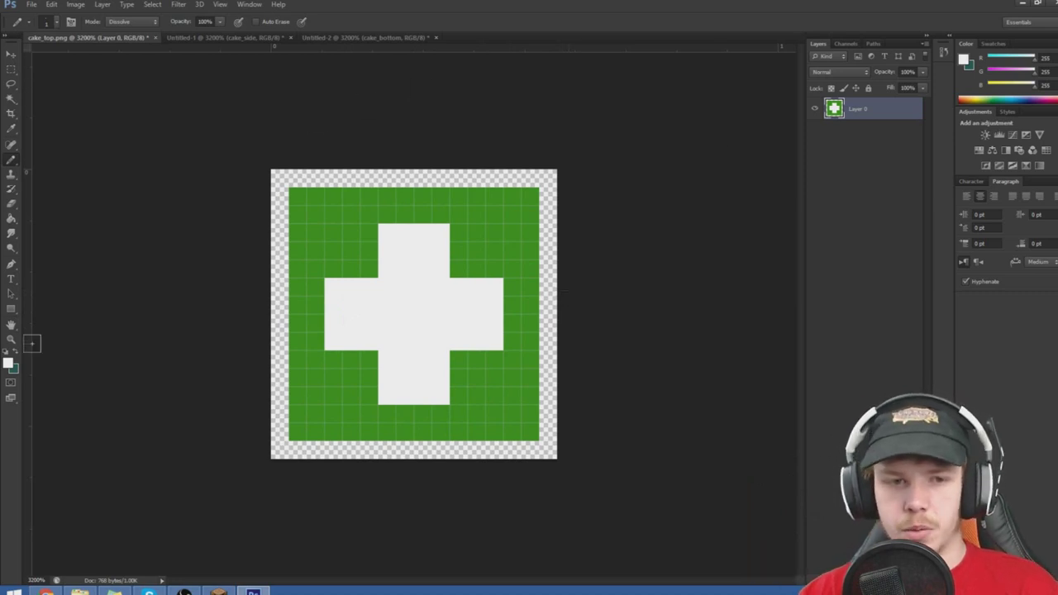
- Sample the green background, darken the colour to 366009 and pencil four pixels along the lower edge from the texture's bottom-left corner
click(11, 128)
click(332, 228)
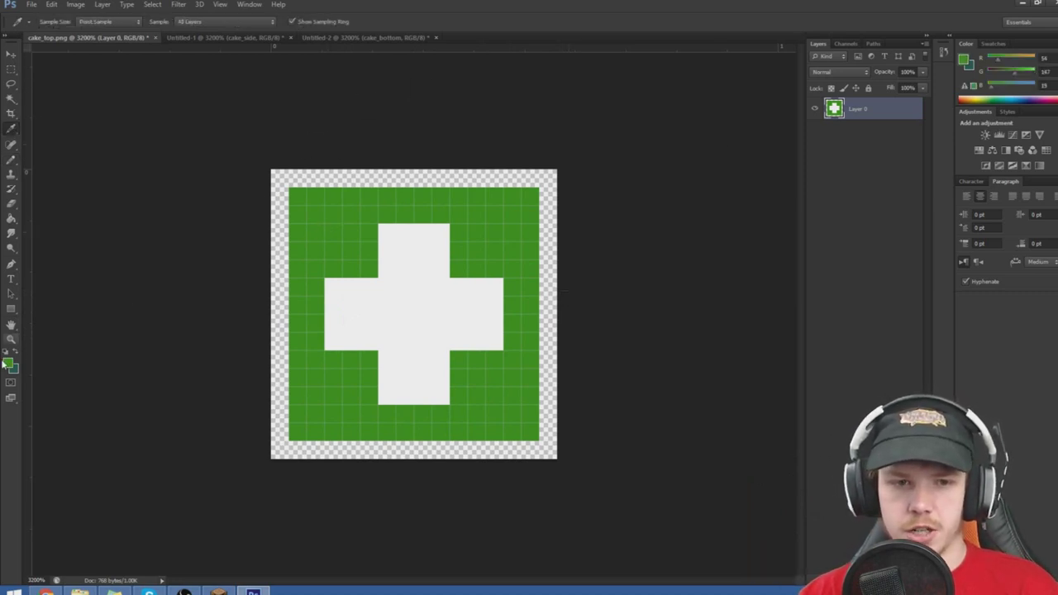
click(10, 362)
drag(588, 240, 584, 254)
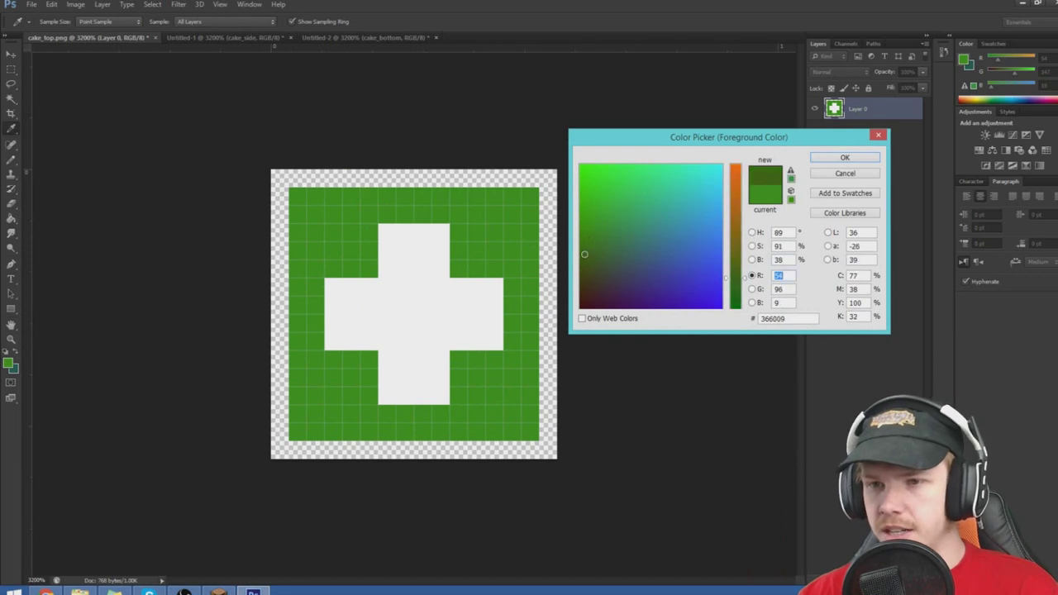
click(842, 158)
click(10, 162)
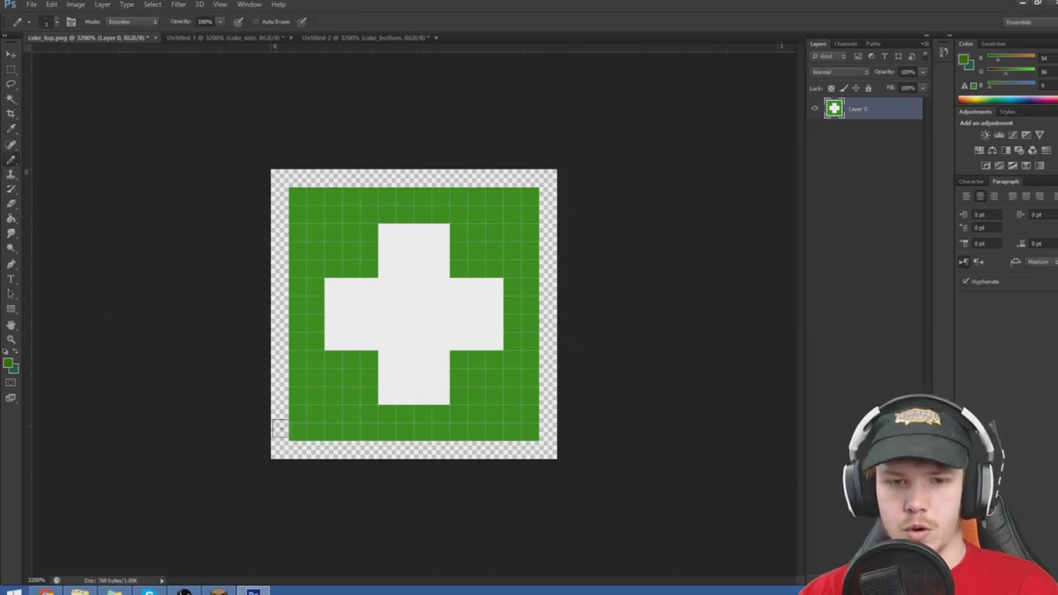
mouse_move(310, 430)
mouse_down()
mouse_move(358, 431)
mouse_move(300, 430)
mouse_up()
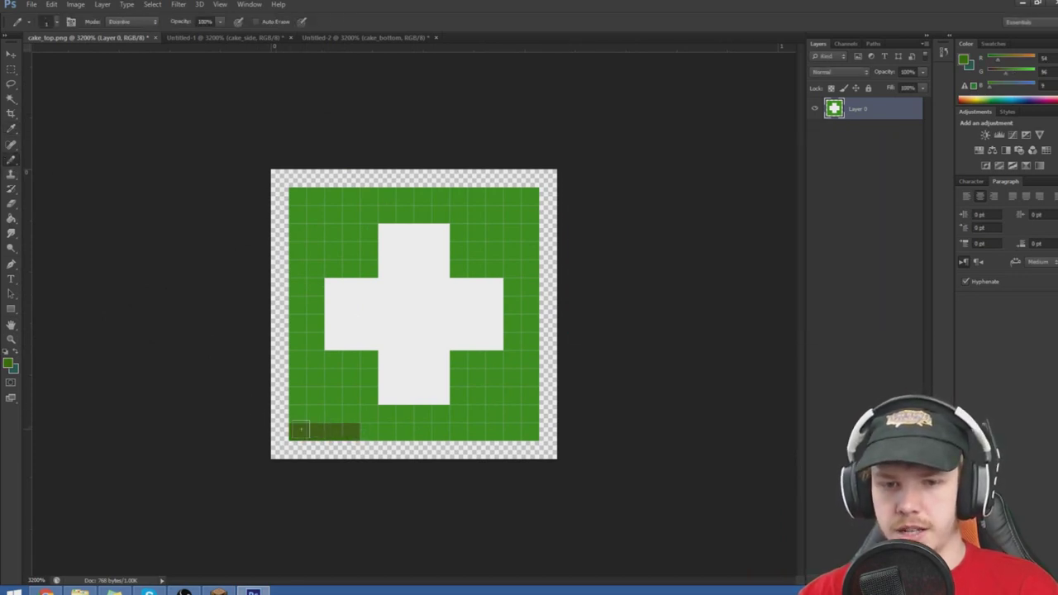
- Set the foreground colour to dark green (0, 89, 16) and pencil the texture's full bottom and right inner edges
click(9, 364)
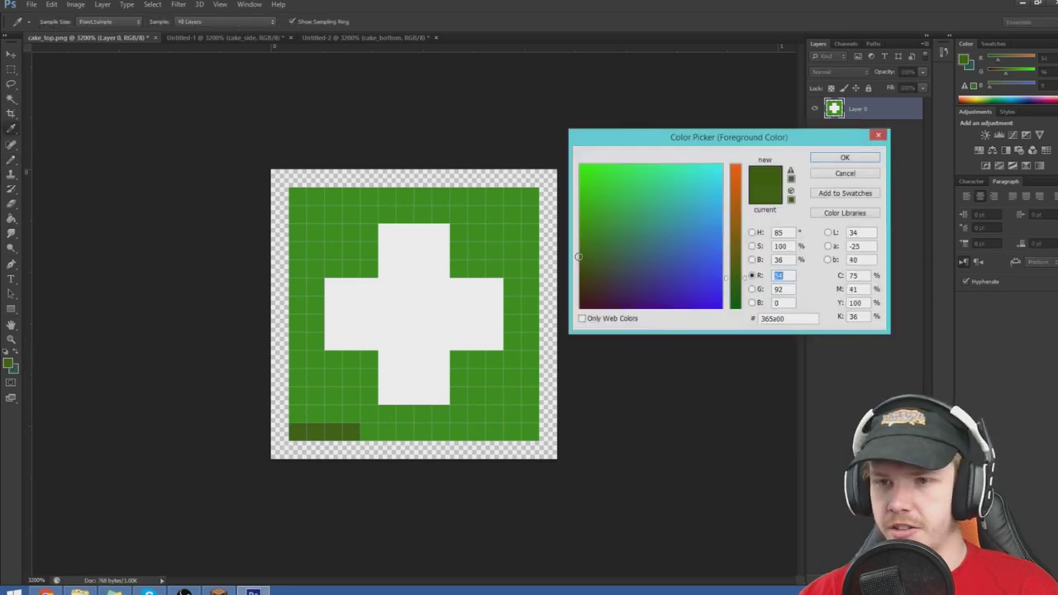
text(9)
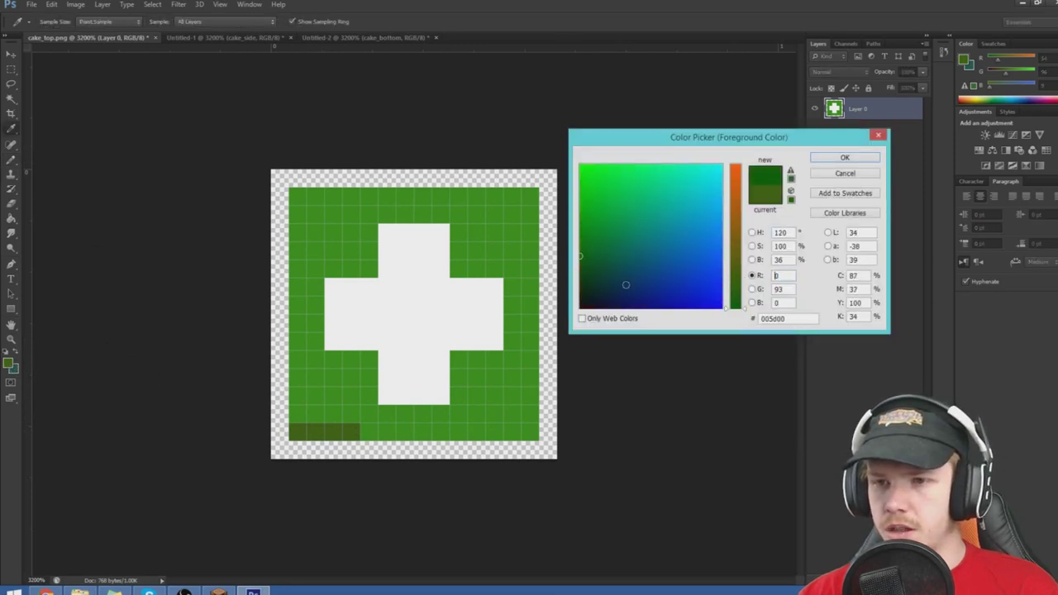
click(590, 248)
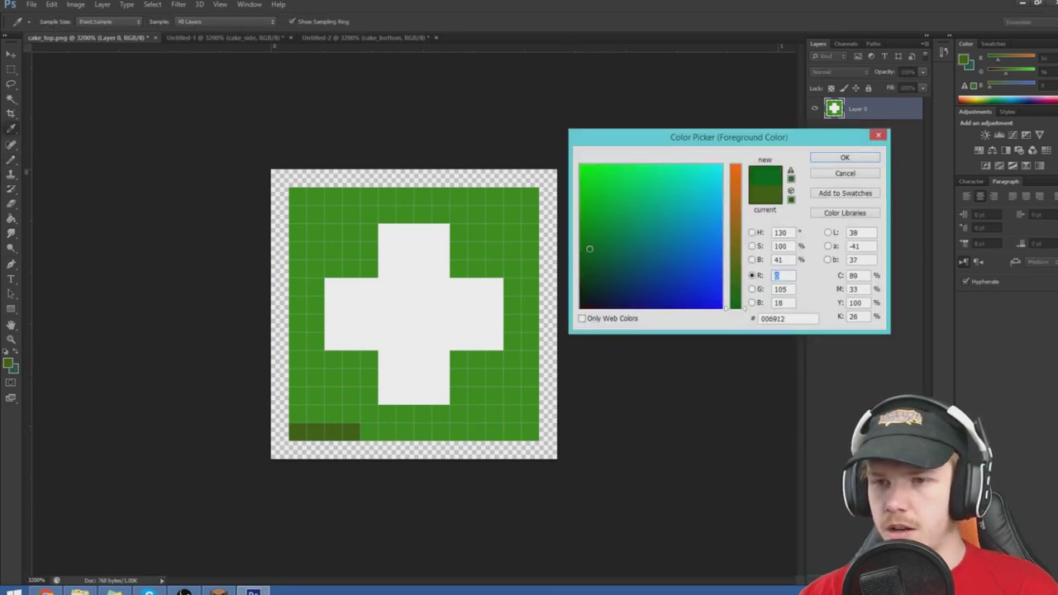
click(848, 158)
drag(294, 431, 534, 431)
drag(530, 194, 530, 424)
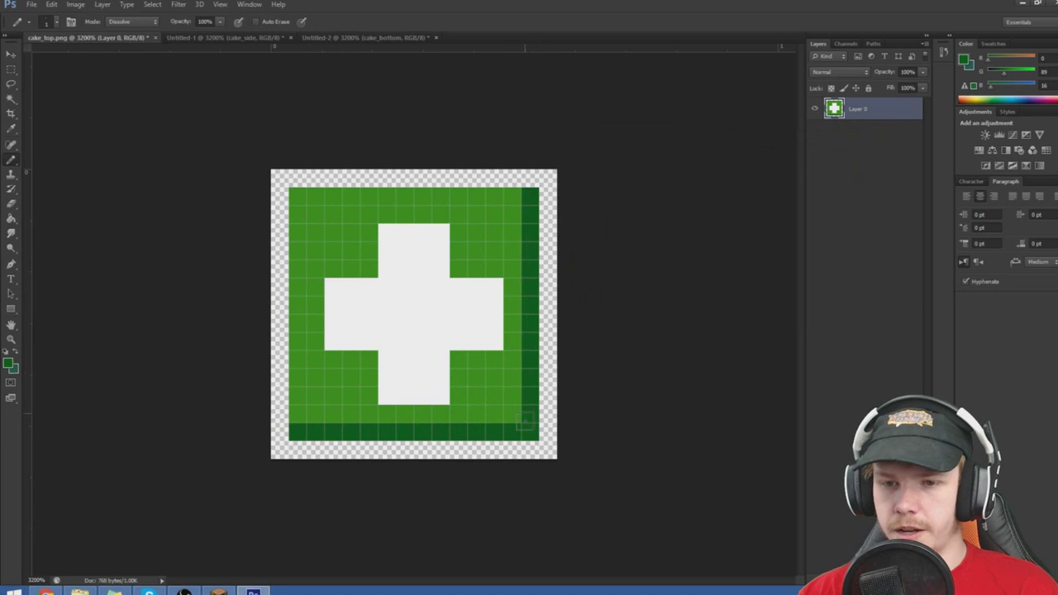
- Set the foreground colour to bright green 00c743 and pencil four pixels along the top edge beside the dark right edge
click(11, 363)
drag(594, 178, 612, 196)
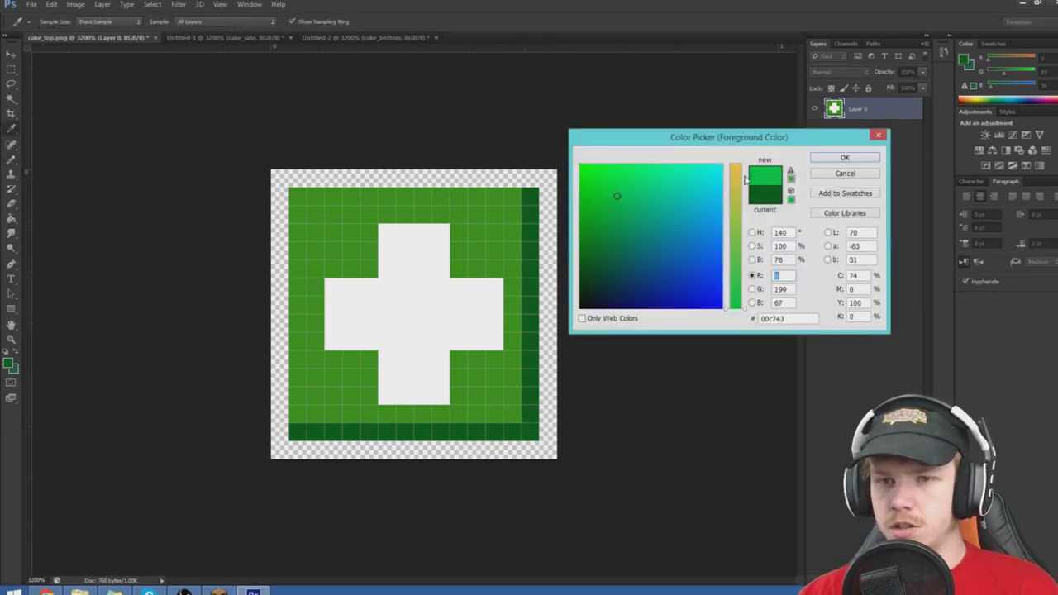
click(844, 158)
drag(512, 197, 460, 199)
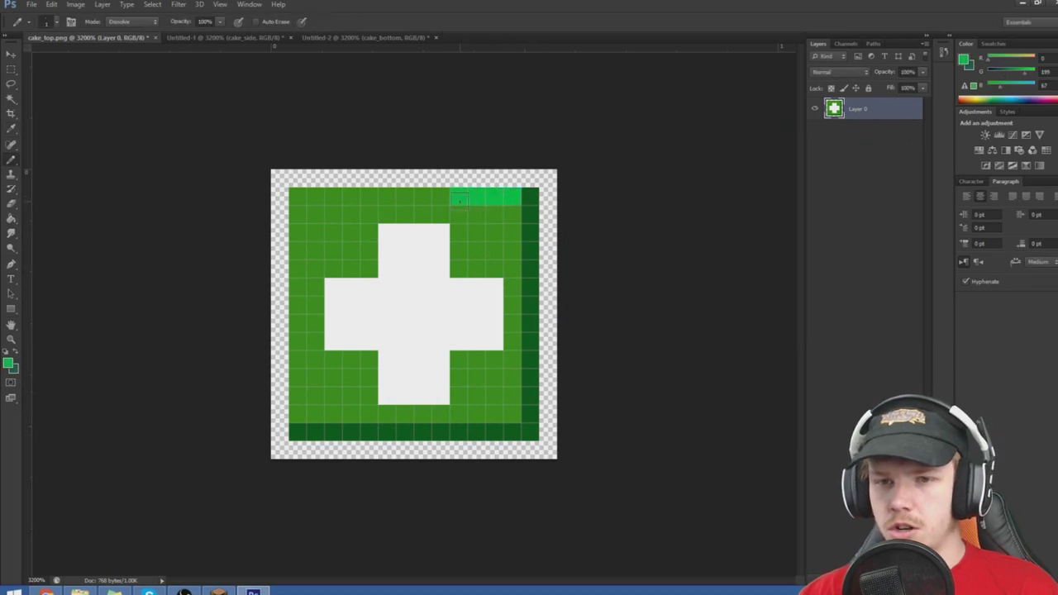
- Set the foreground colour to bright green (0, 188, 20) and pencil the texture's top and left edges up to the dark green ones
click(8, 364)
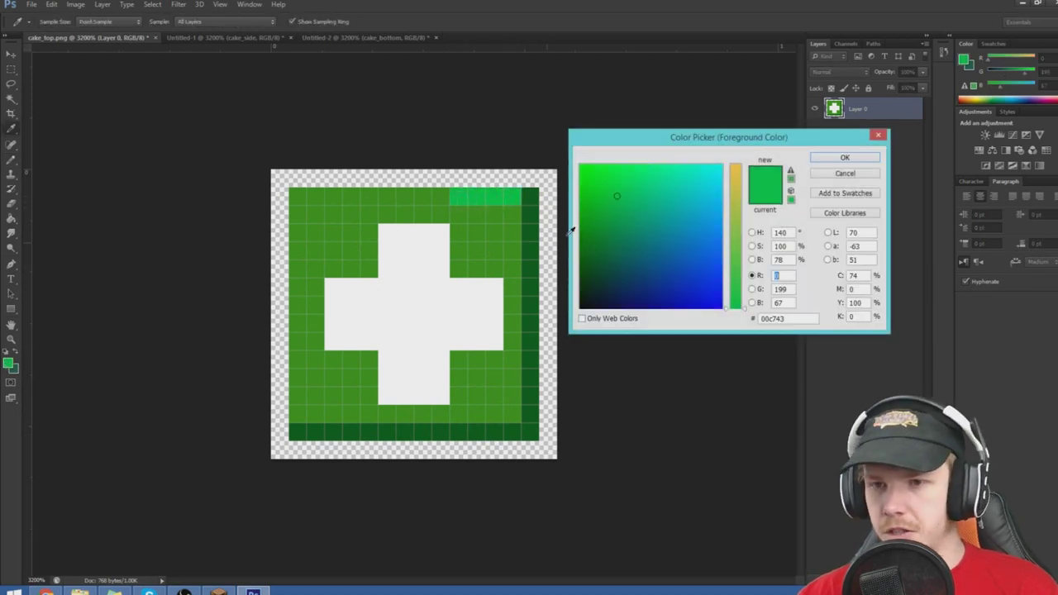
drag(615, 192, 586, 205)
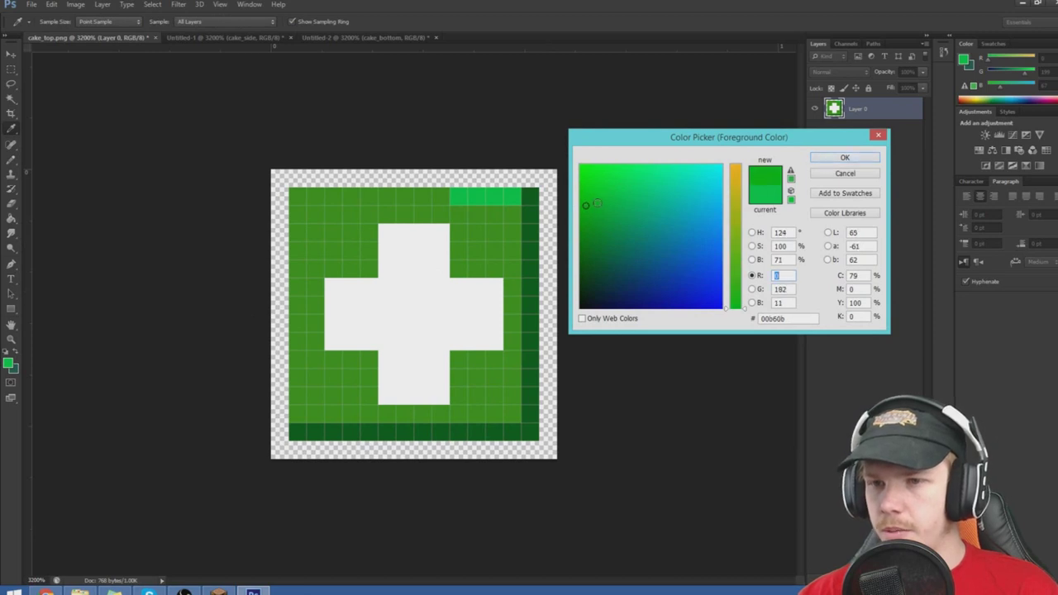
click(854, 161)
drag(502, 196, 309, 196)
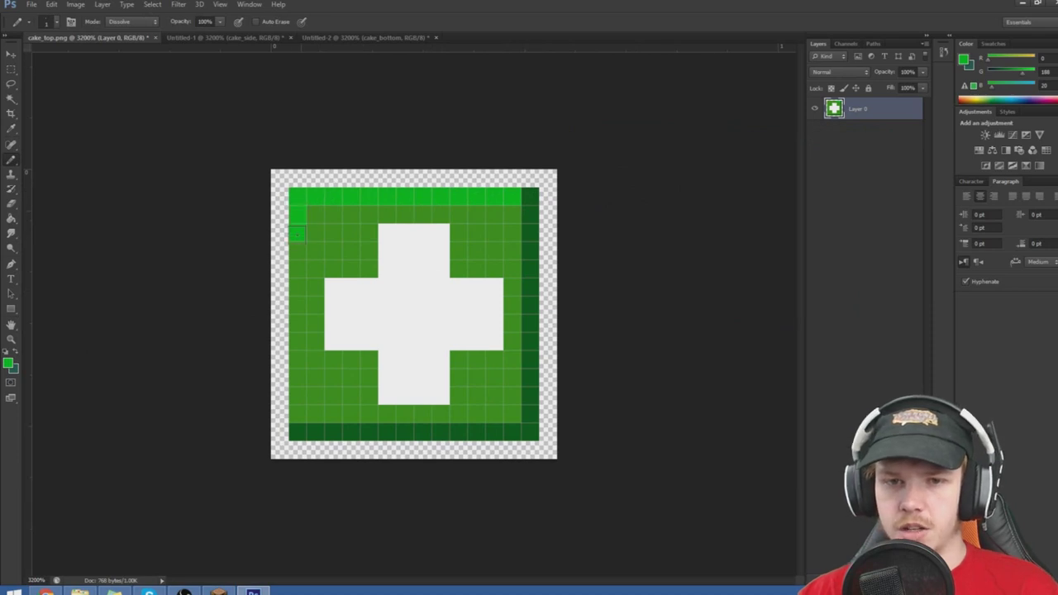
drag(298, 234, 298, 325)
drag(295, 406, 295, 347)
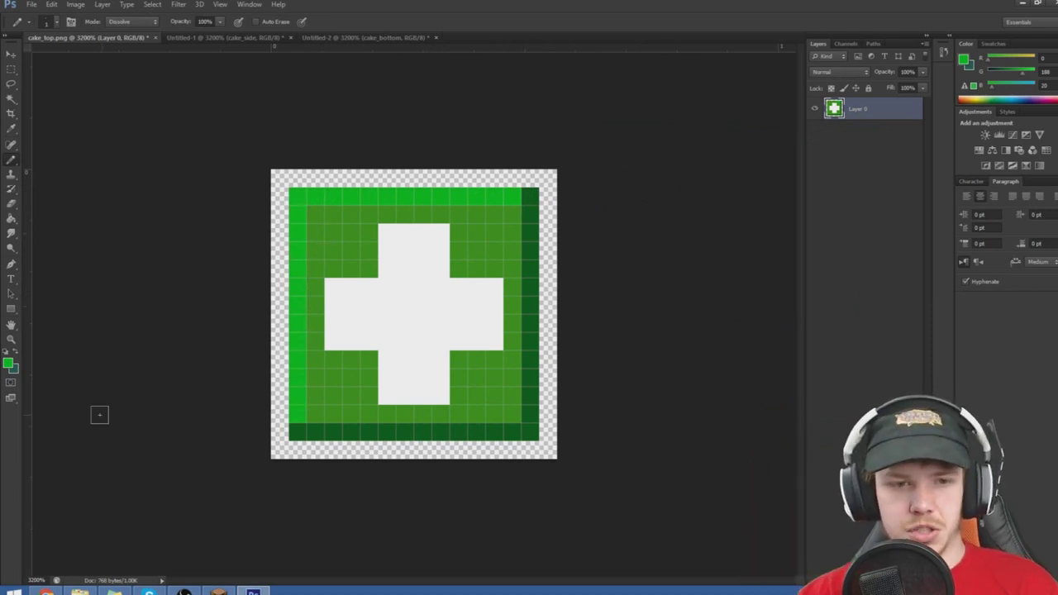
- Set the foreground colour to light grey cdcecf and pencil one-pixel shading along the top and left edges of the white cross
click(10, 364)
click(720, 166)
click(735, 193)
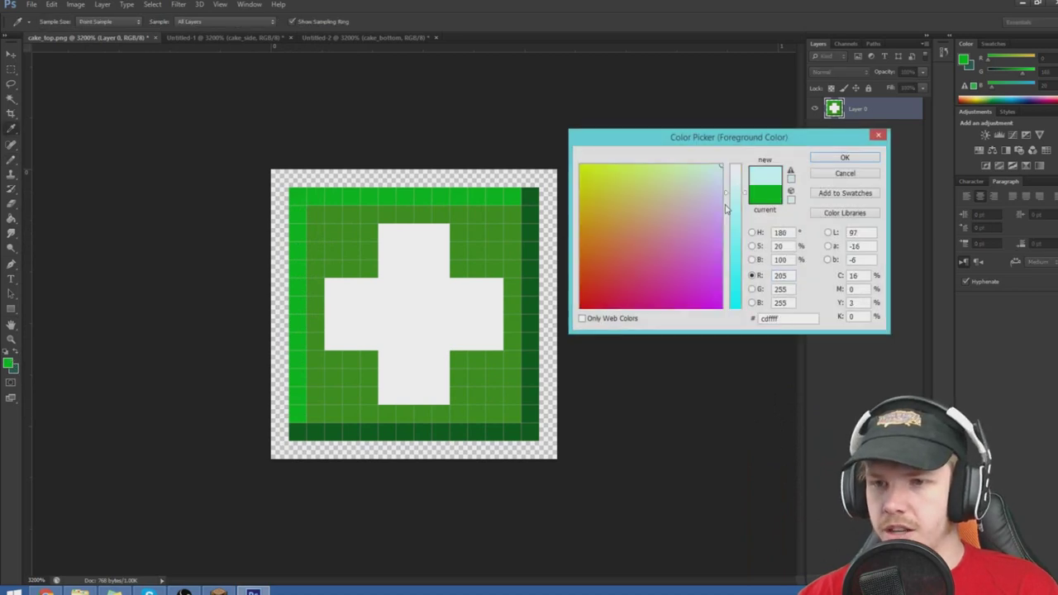
click(691, 190)
click(695, 192)
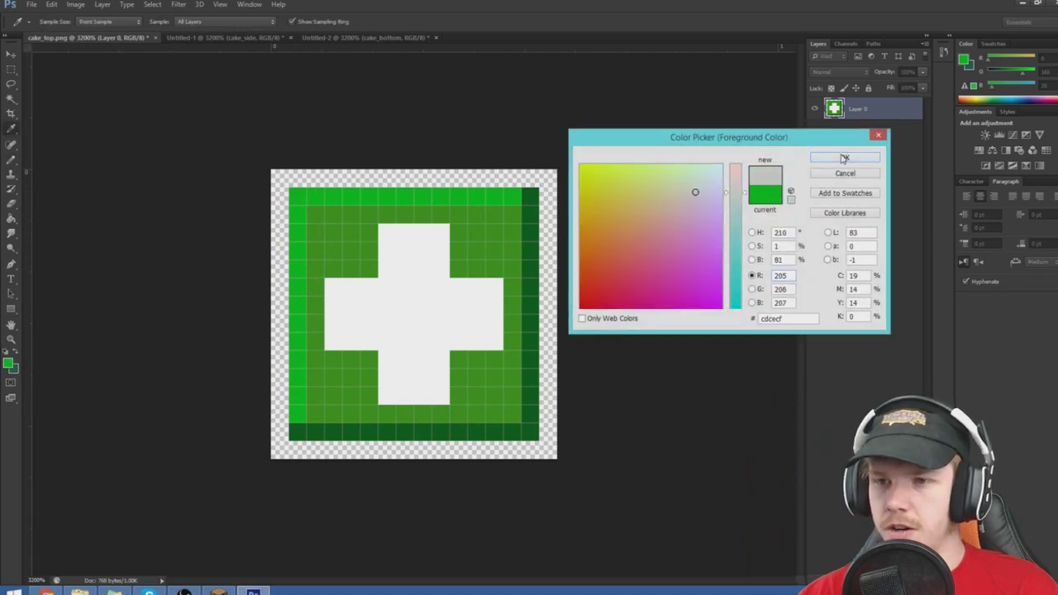
click(844, 158)
mouse_move(390, 229)
mouse_down()
mouse_move(388, 262)
mouse_move(397, 233)
mouse_move(443, 233)
mouse_up()
mouse_move(374, 286)
mouse_down()
mouse_move(330, 297)
mouse_move(332, 342)
mouse_up()
drag(459, 286, 495, 286)
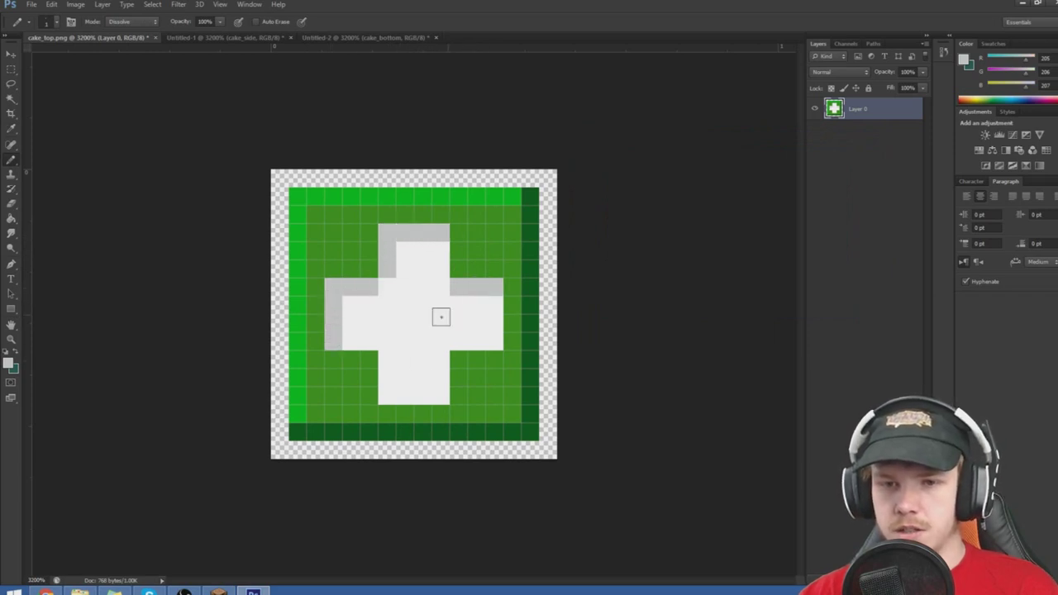
drag(387, 359, 387, 401)
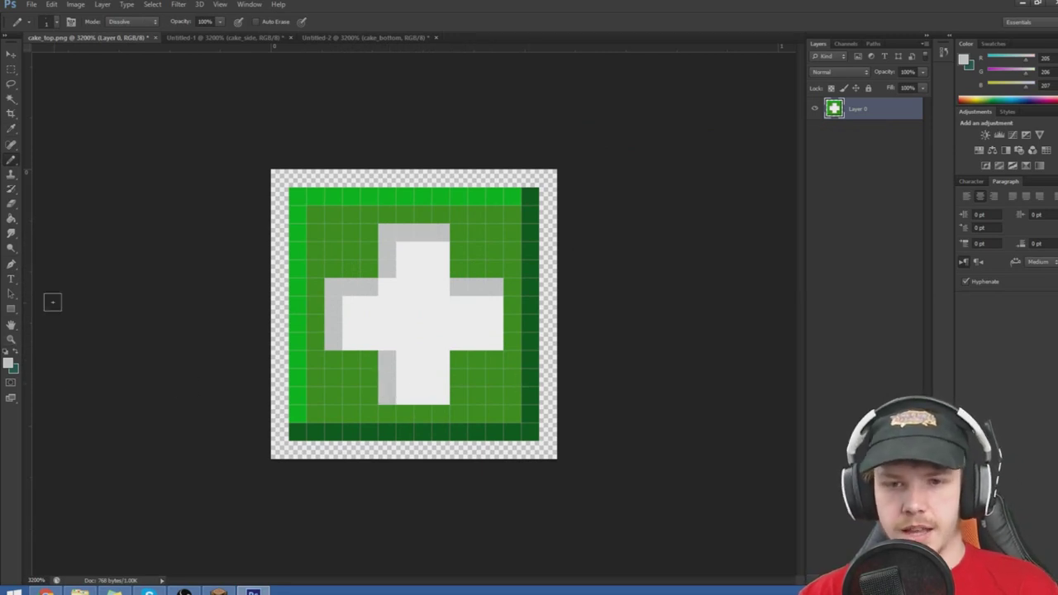
- Set the foreground colour to darker grey 98a4a2 and pencil the bottom and right edges of the cross's lower arm
click(8, 363)
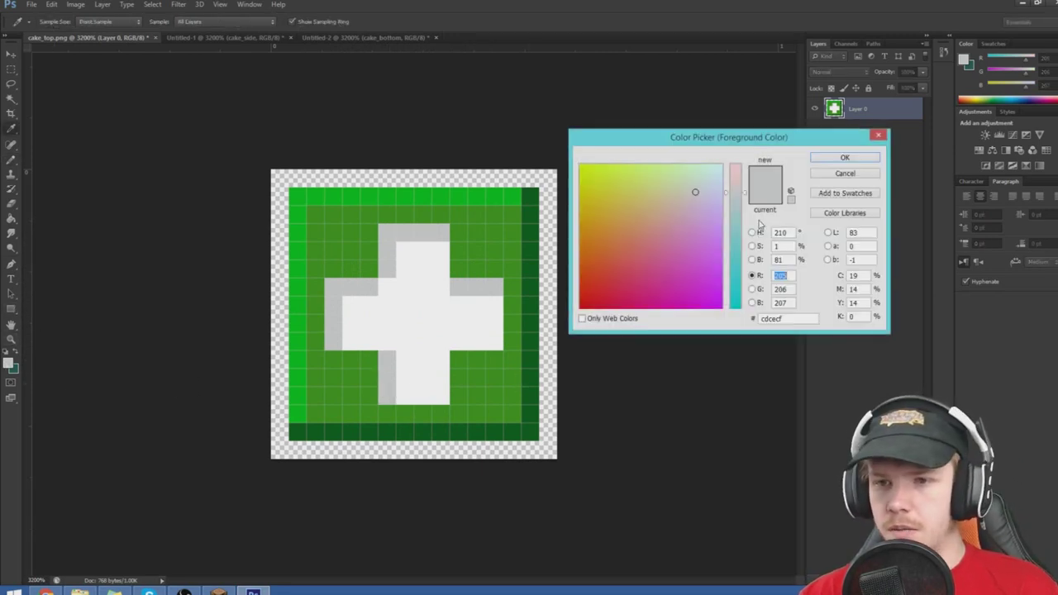
click(671, 215)
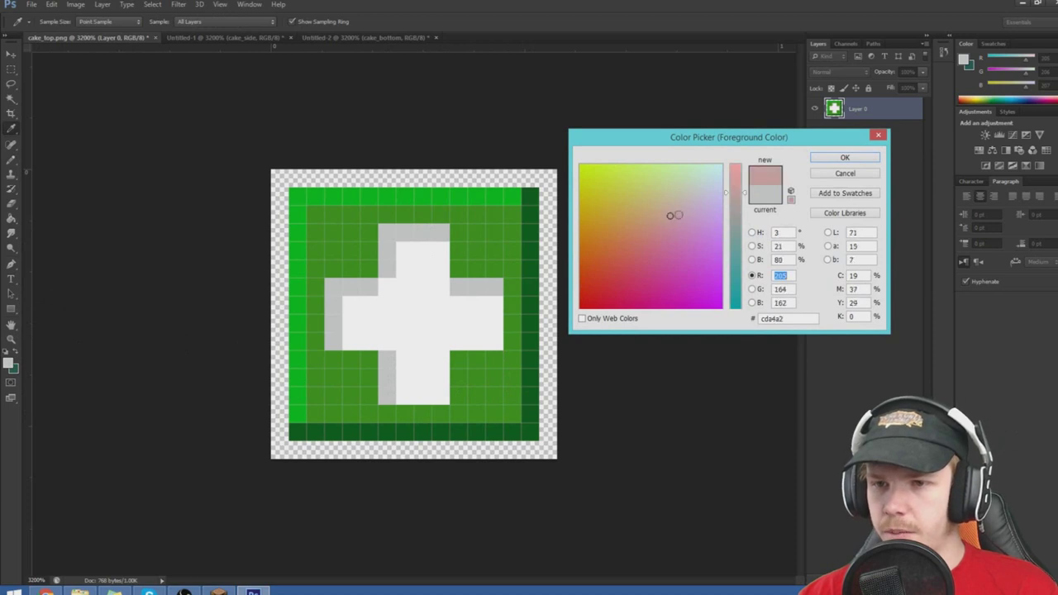
click(736, 218)
click(845, 158)
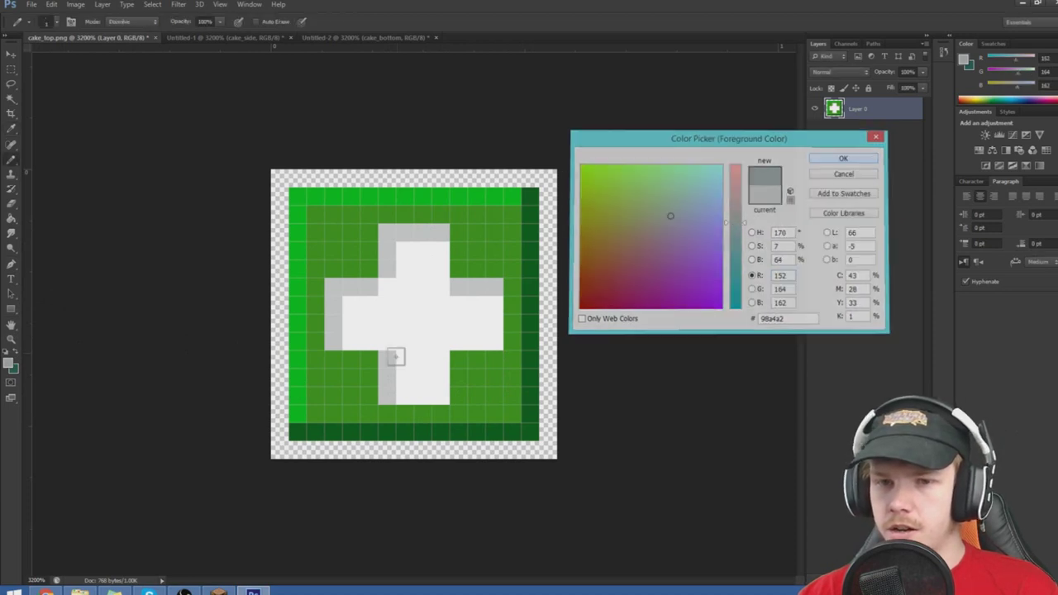
mouse_move(395, 396)
mouse_down()
mouse_move(428, 397)
mouse_move(442, 368)
mouse_move(441, 396)
mouse_up()
click(441, 360)
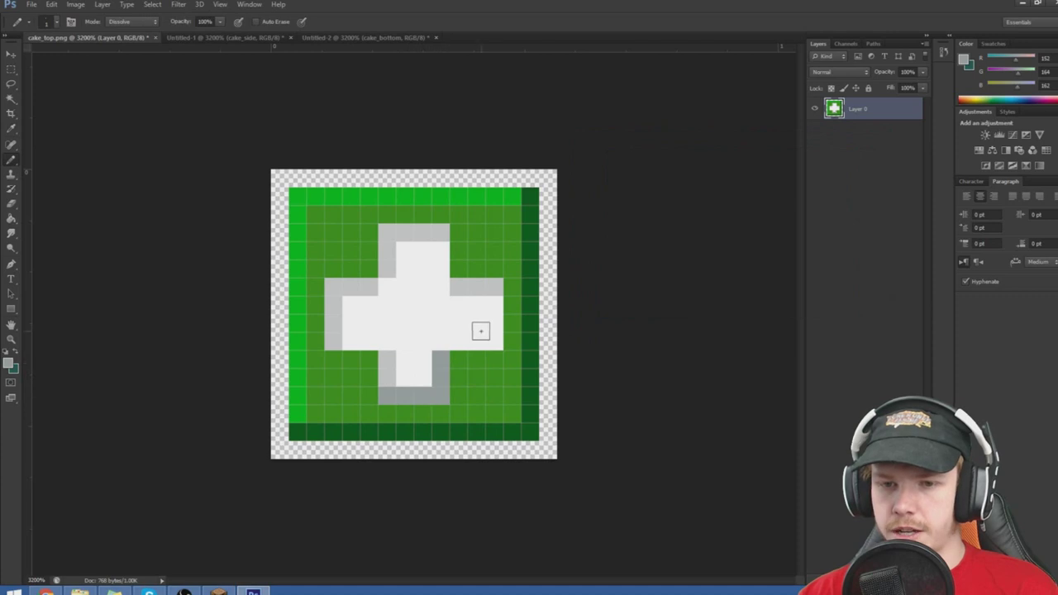
- Pencil the darker grey along the right arm's bottom and right edges, the upper arm's right edge and the left arm's bottom edge
drag(459, 342, 496, 343)
drag(495, 287, 495, 325)
drag(442, 245, 439, 268)
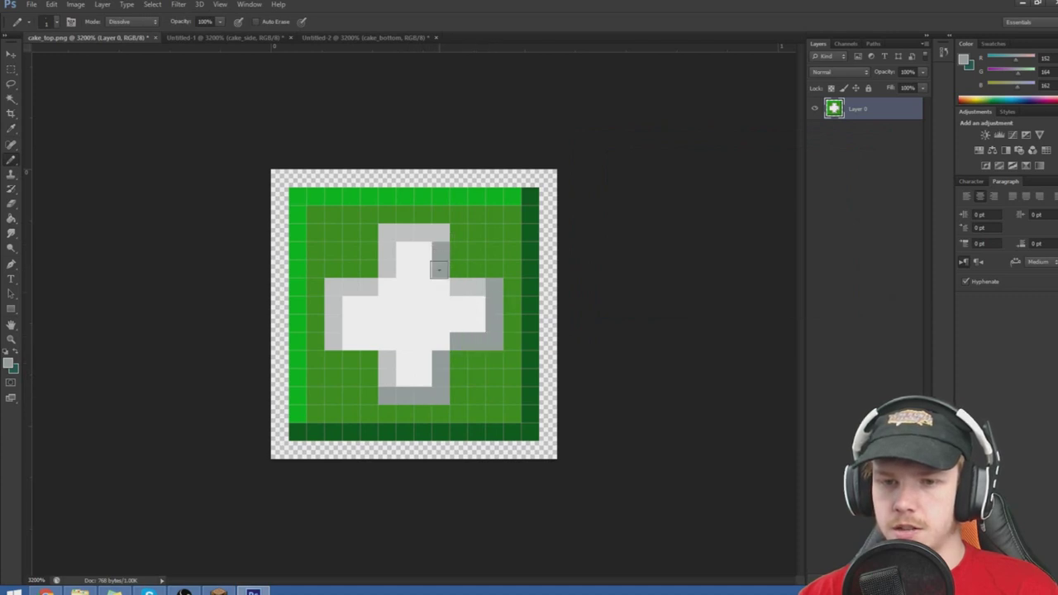
click(443, 234)
click(443, 343)
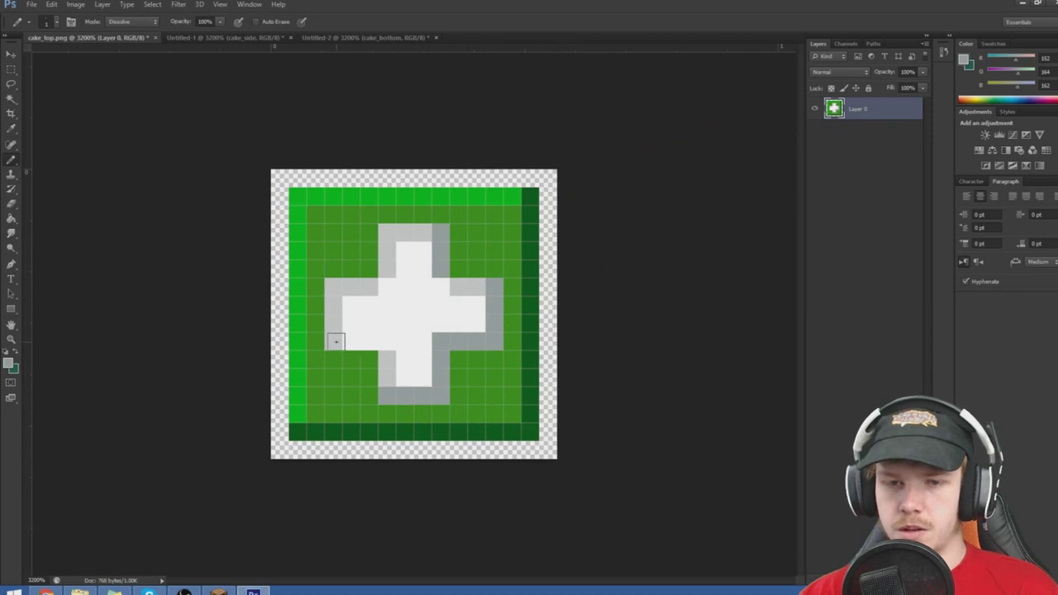
drag(335, 341, 370, 341)
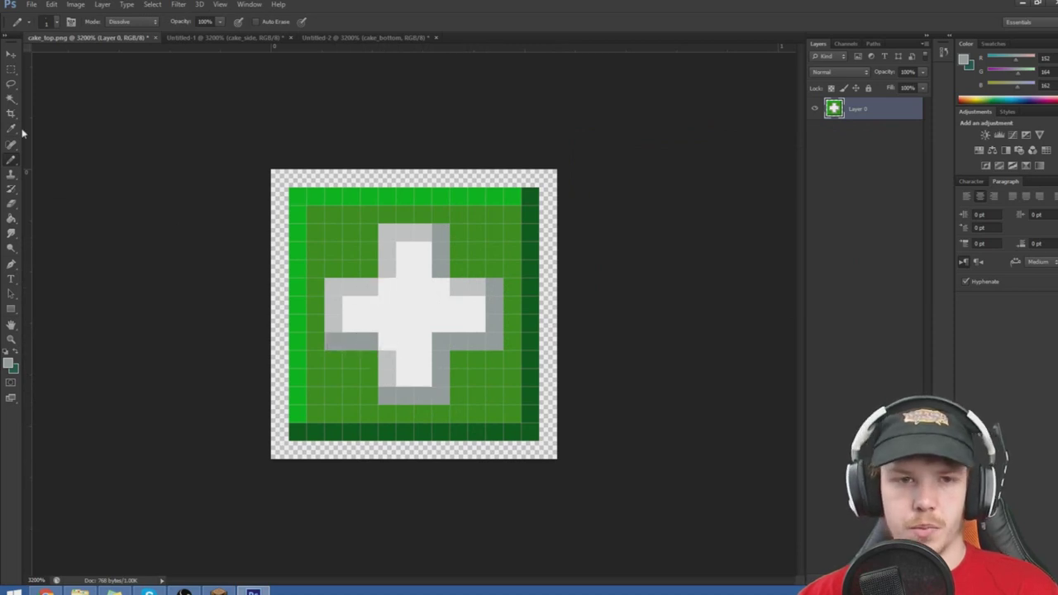
- Sample the light grey from the cross's edge and pencil the remaining white inner corner pixels of the cross
key(i)
click(344, 279)
click(12, 160)
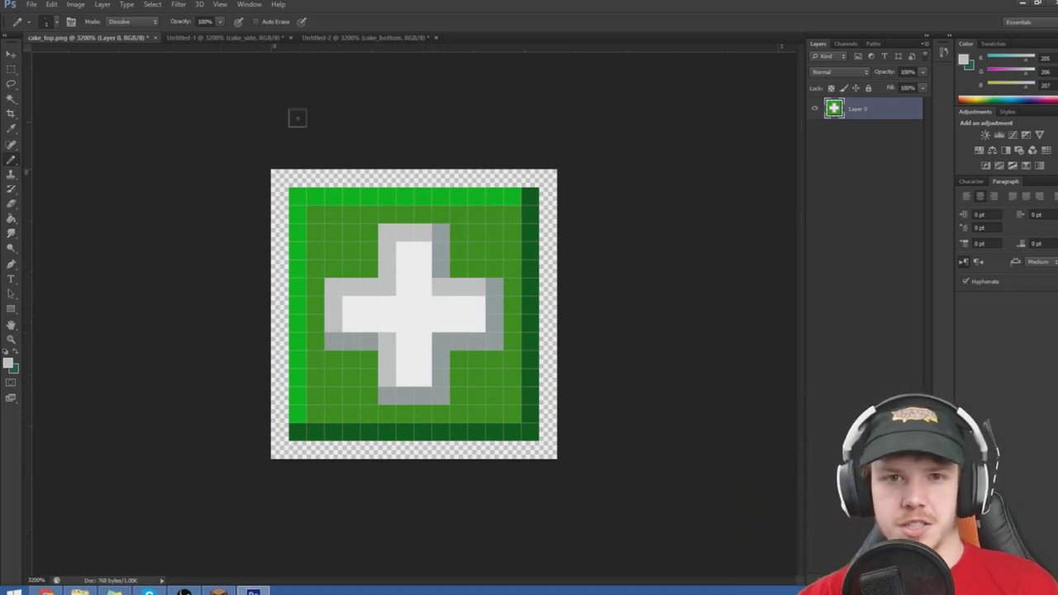
- Sample the base green (54, 147, 19) from the cake_top background as the foreground colour for use with the Pencil tool
click(11, 128)
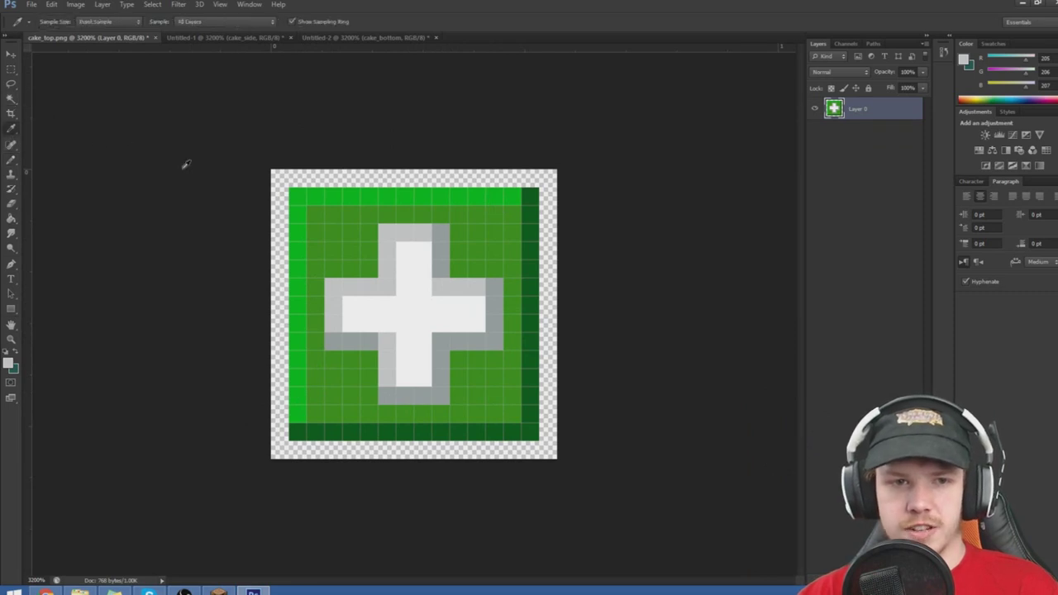
click(343, 223)
click(339, 37)
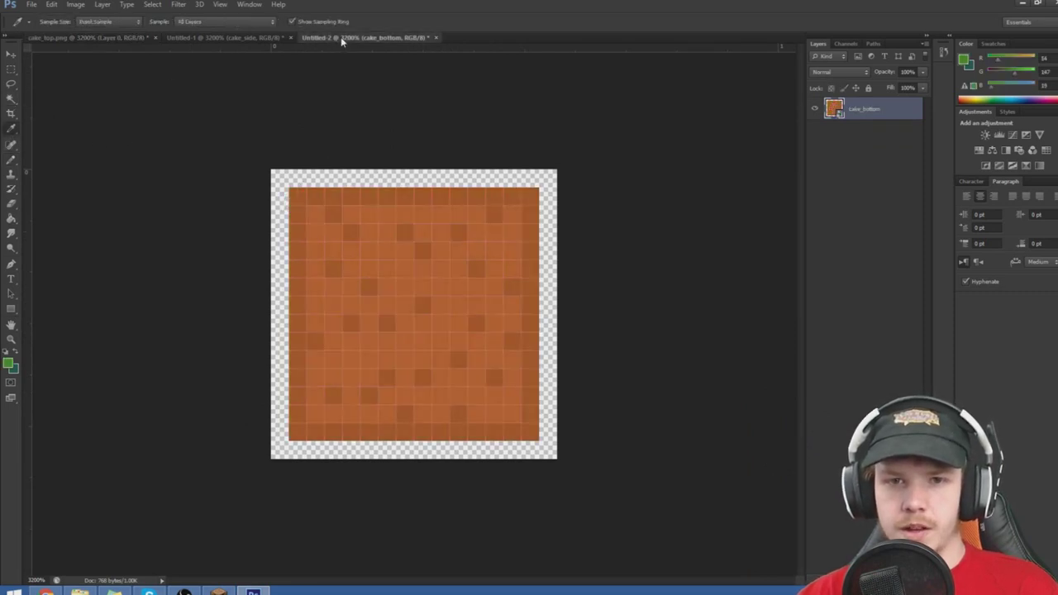
click(10, 158)
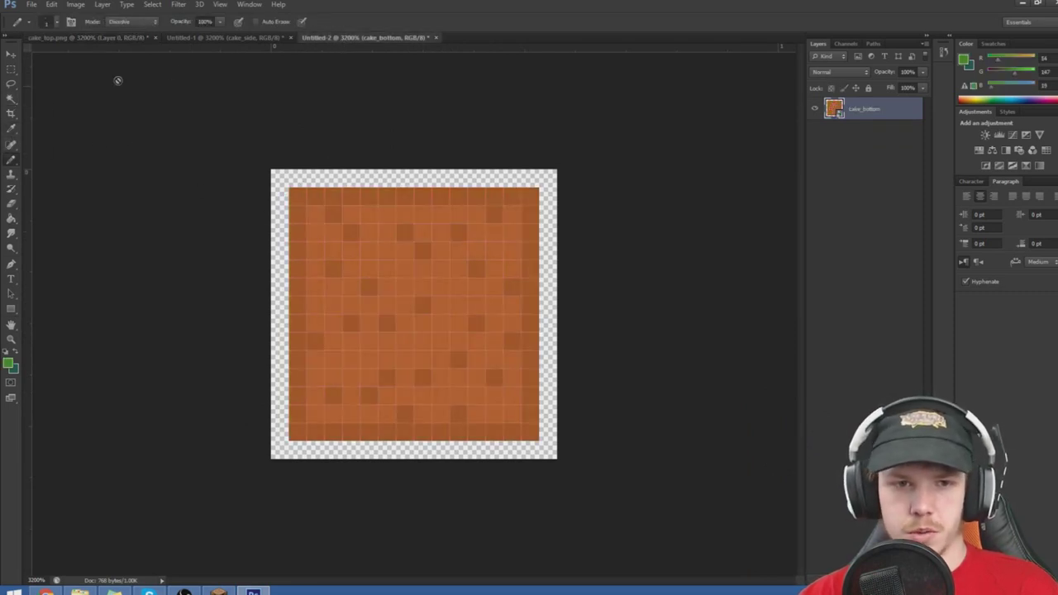
click(126, 36)
- Select the finished cake_top design with the rectangular marquee and paste a copy of it into the cake_bottom document
click(12, 68)
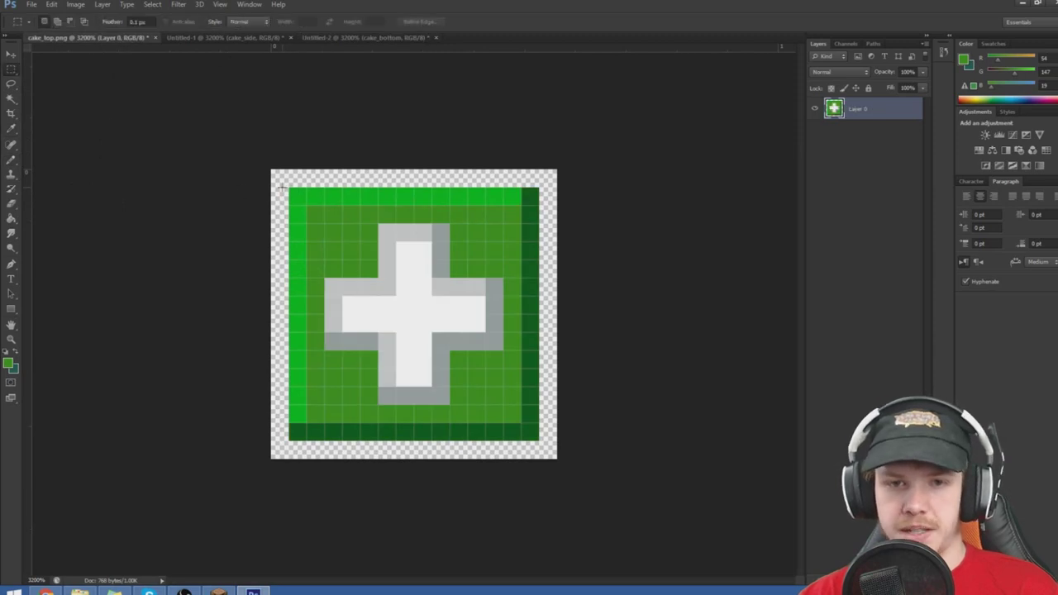
drag(288, 186, 541, 441)
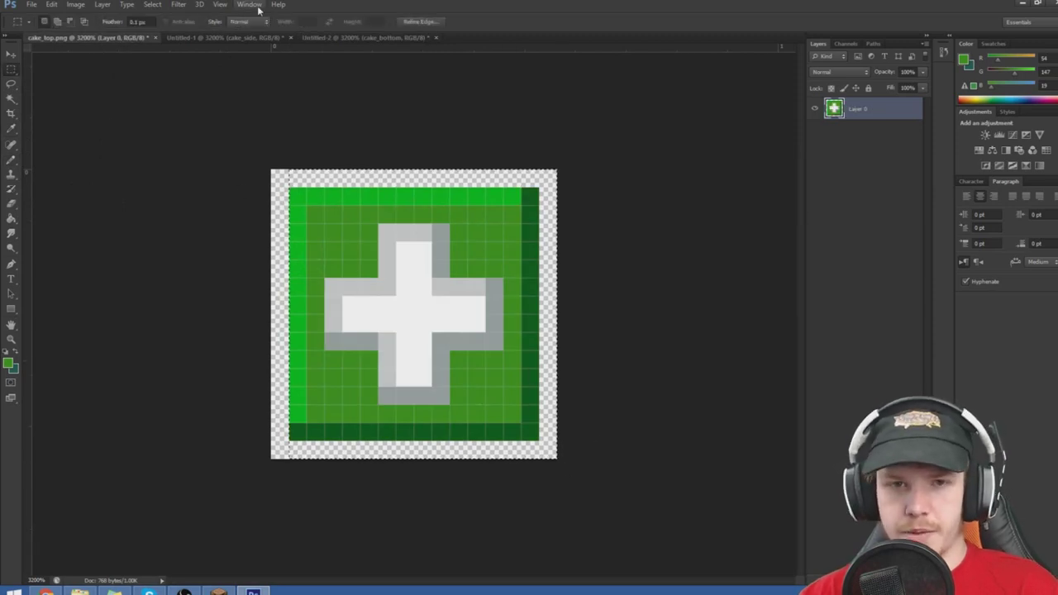
click(345, 38)
key(ctrl+v)
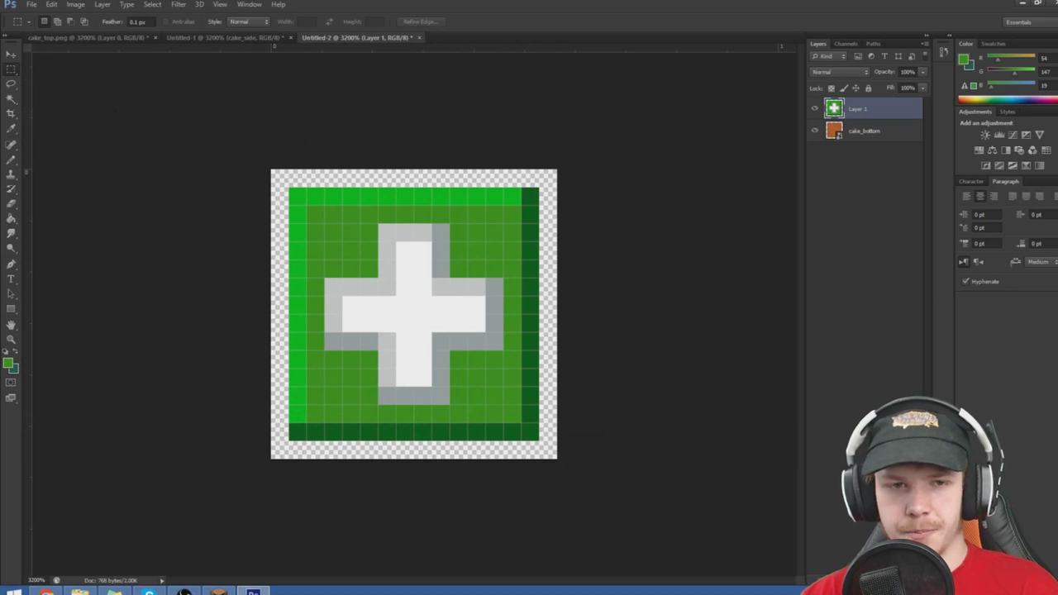
- Pencil over the entire cross on the pasted layer with the base green, leaving only the shaded border
click(12, 128)
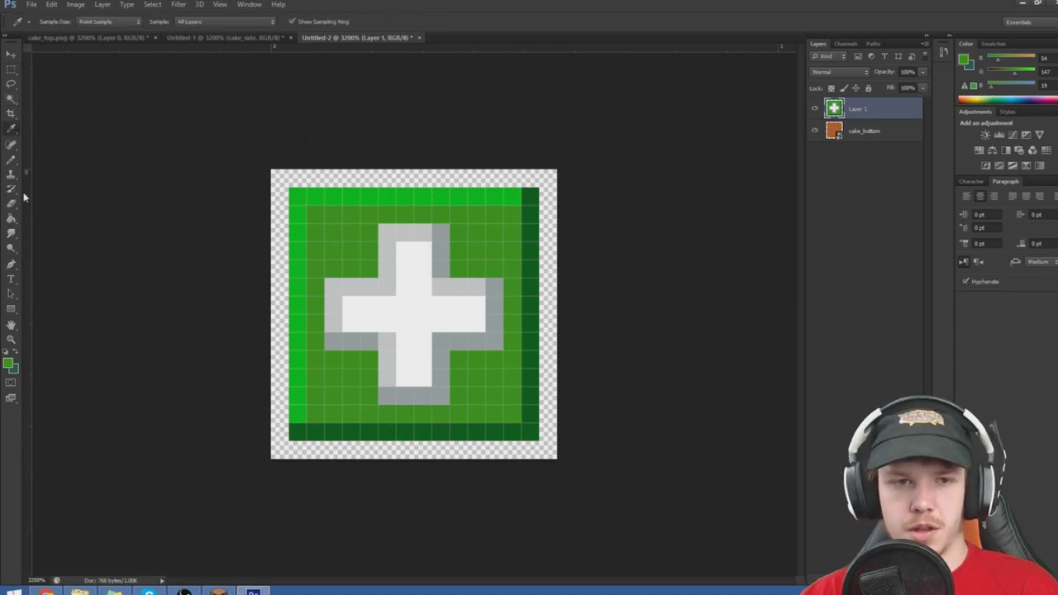
key(b)
mouse_move(385, 231)
mouse_down()
mouse_move(442, 248)
mouse_move(388, 268)
mouse_move(336, 312)
mouse_move(372, 322)
mouse_move(405, 285)
mouse_move(421, 326)
mouse_move(390, 393)
mouse_move(405, 356)
mouse_move(440, 347)
mouse_move(430, 327)
mouse_move(456, 307)
mouse_move(459, 287)
mouse_move(493, 341)
mouse_up()
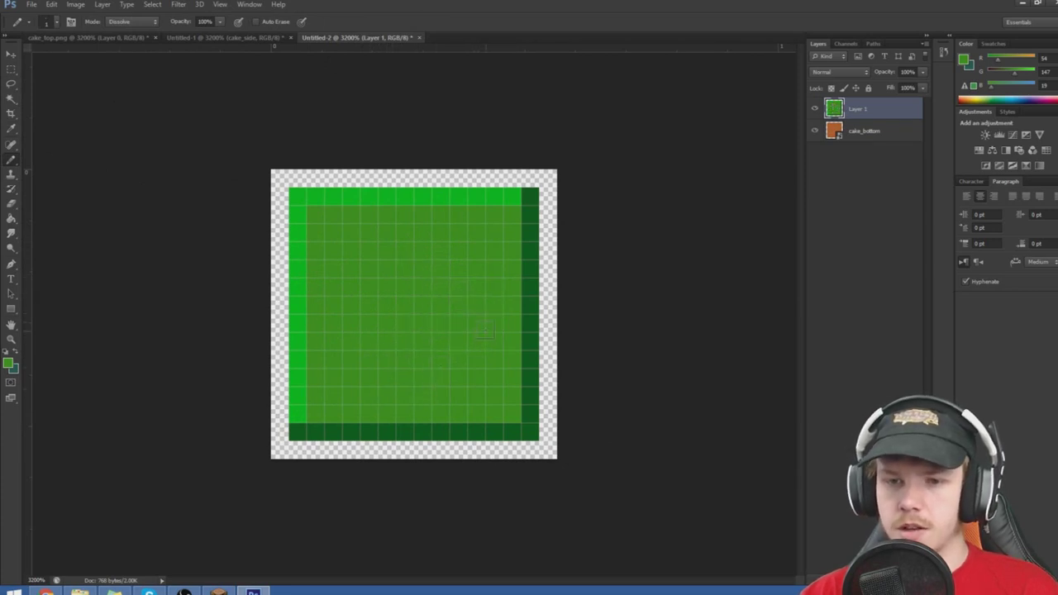
- Add a new layer to the cake_side document and pencil the base green over the whole cake side area
click(219, 39)
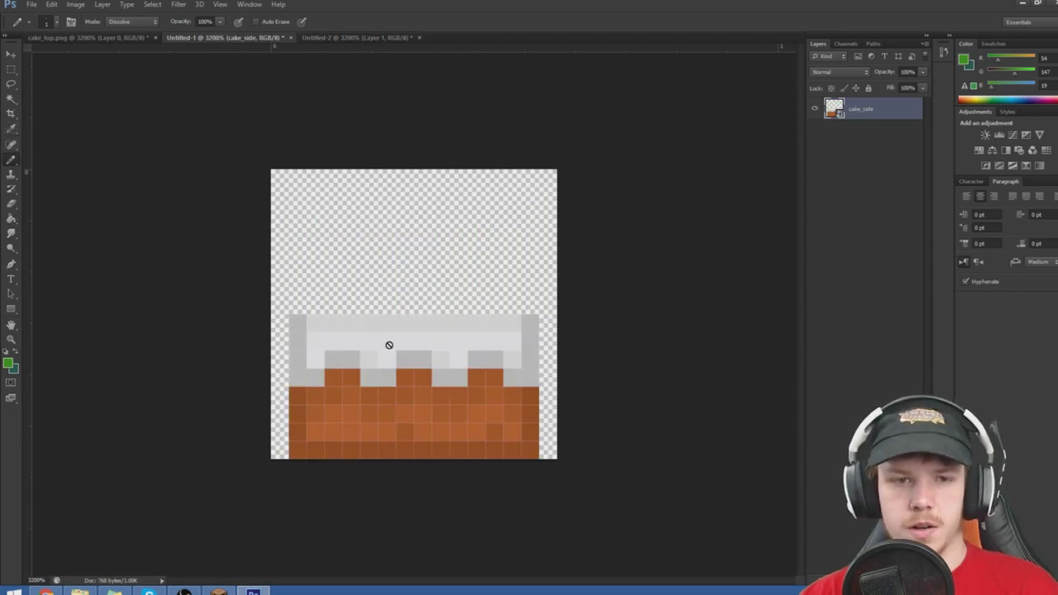
key(ctrl+shift+alt+n)
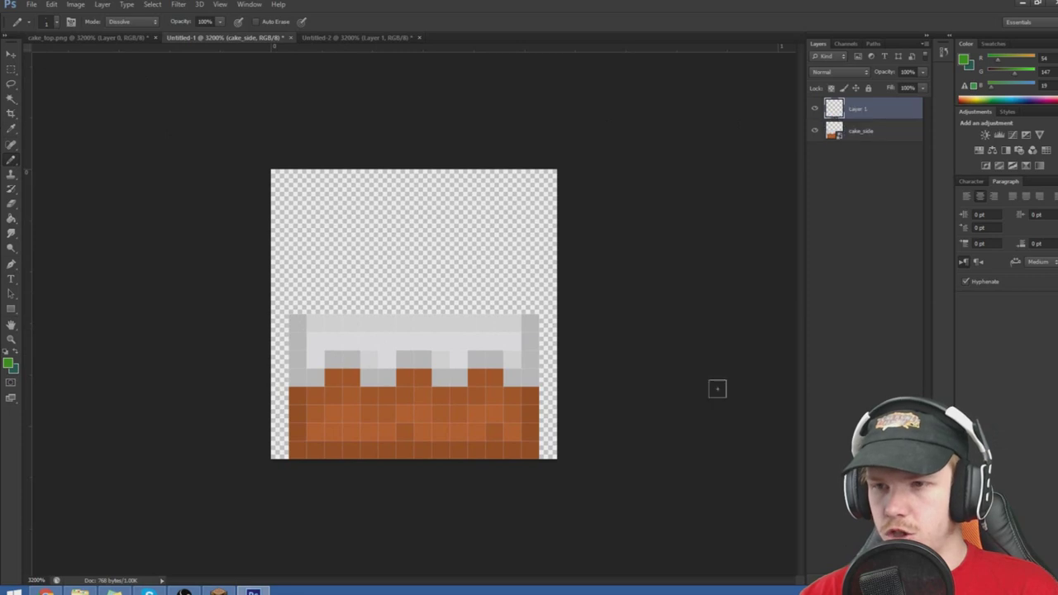
drag(297, 324, 297, 451)
mouse_move(313, 397)
mouse_down()
mouse_move(312, 336)
mouse_move(446, 334)
mouse_move(294, 325)
mouse_move(527, 333)
mouse_move(528, 450)
mouse_move(324, 450)
mouse_move(311, 433)
mouse_move(512, 431)
mouse_move(452, 415)
mouse_move(333, 411)
mouse_move(314, 383)
mouse_move(334, 360)
mouse_move(322, 369)
mouse_move(366, 406)
mouse_move(515, 395)
mouse_move(489, 373)
mouse_move(386, 370)
mouse_move(361, 357)
mouse_move(434, 363)
mouse_move(333, 380)
mouse_move(385, 345)
mouse_move(486, 347)
mouse_move(463, 361)
mouse_up()
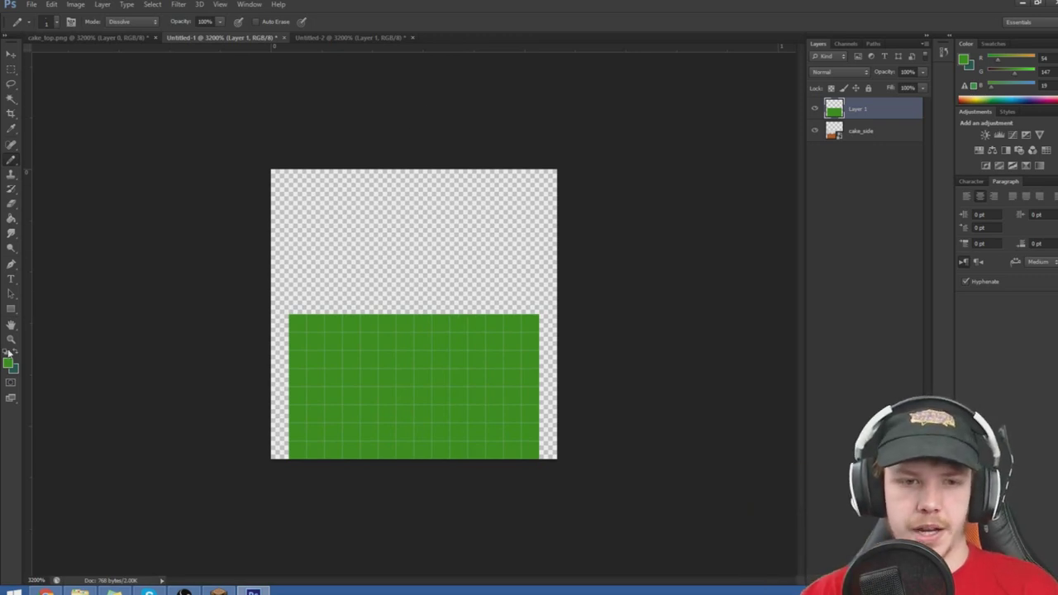
- Sample the bright green edge colour from cake_top and pencil it along the left column and top row of the cake side
click(116, 37)
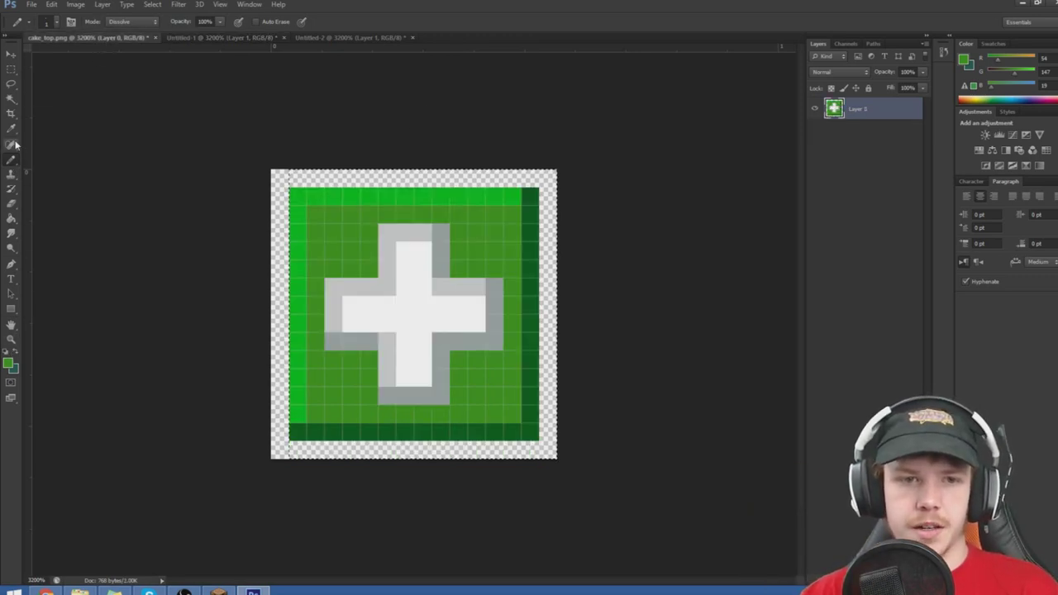
alt+click(290, 206)
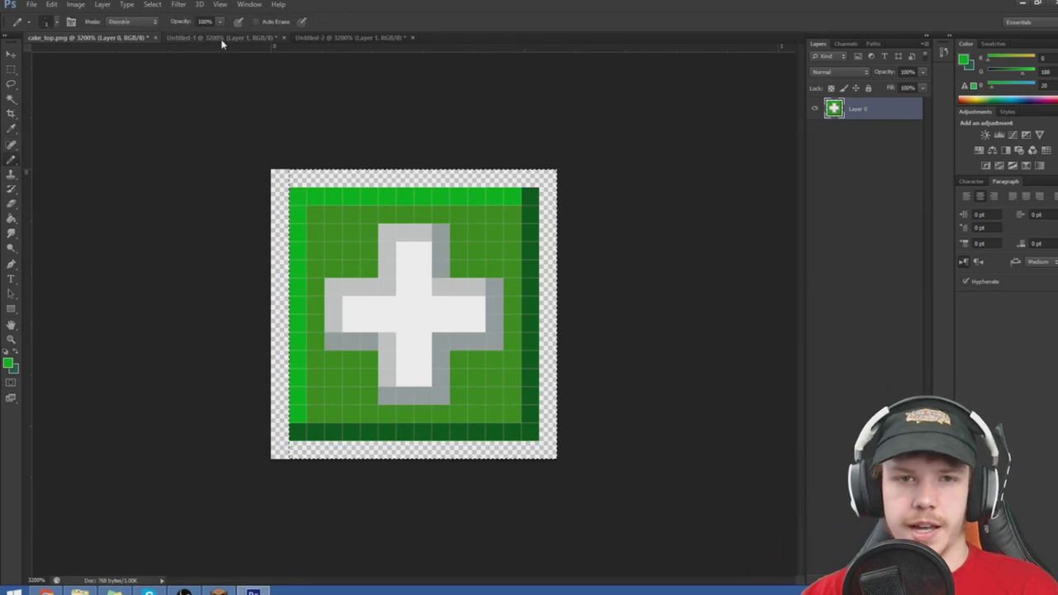
click(221, 38)
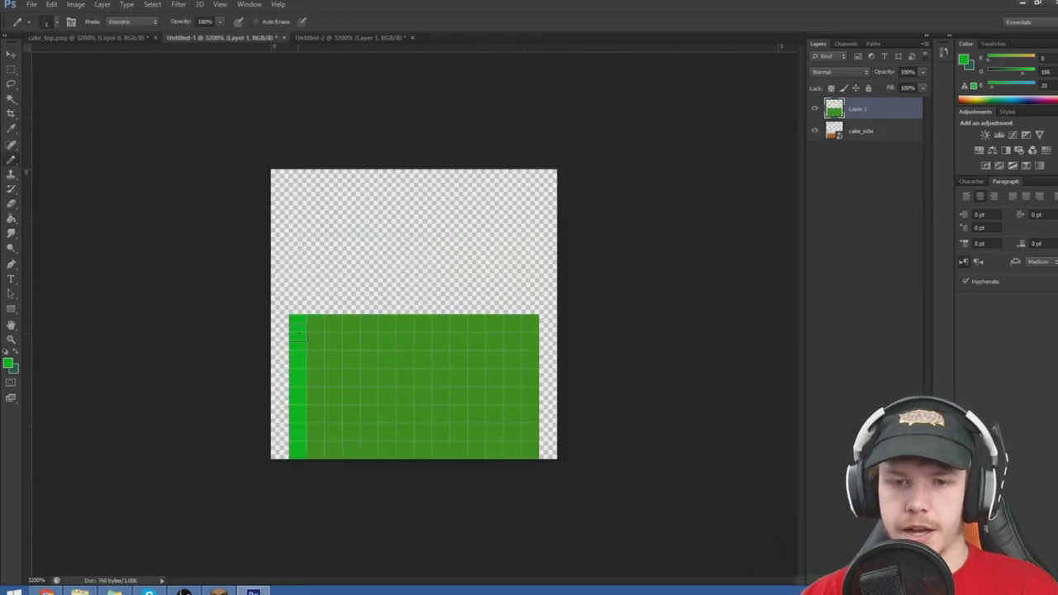
drag(423, 324, 529, 324)
- Sample the dark green (0, 89, 16) from cake_top's shaded edge and pencil it along the cake side's bottom row and right column
click(135, 38)
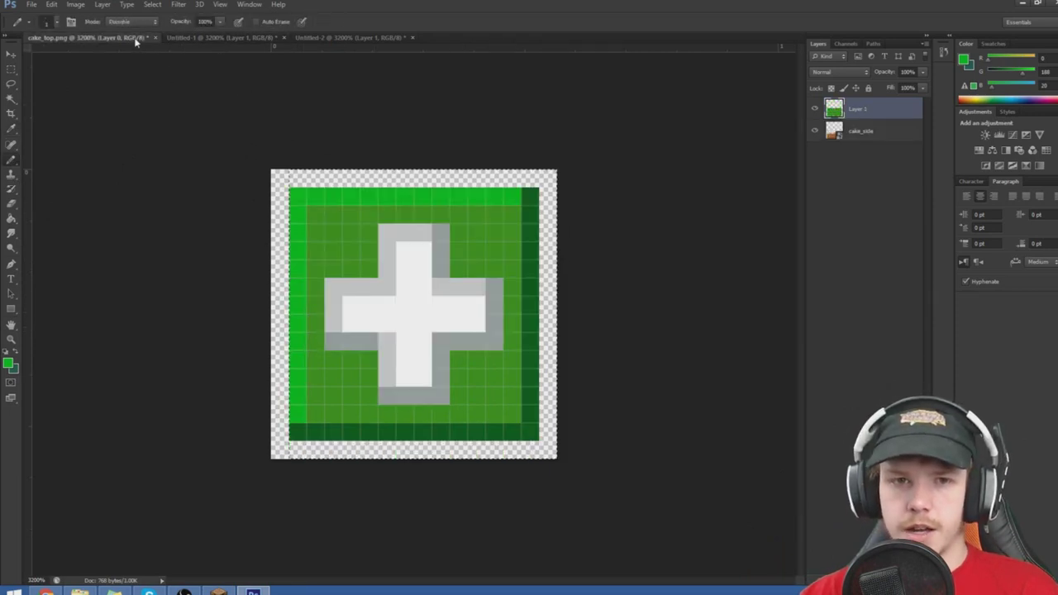
alt+click(342, 432)
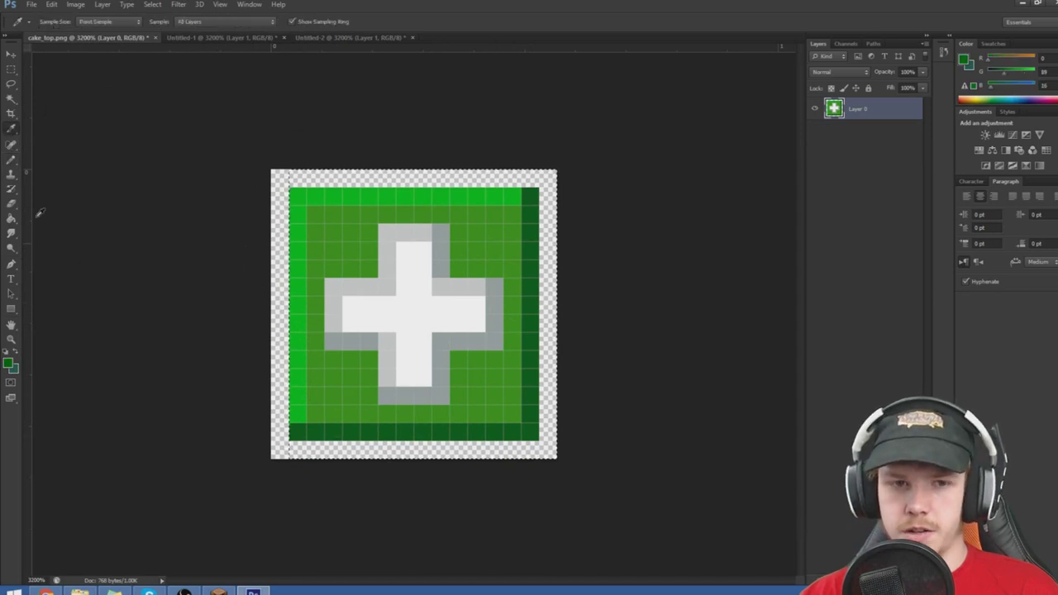
key(ctrl+Tab)
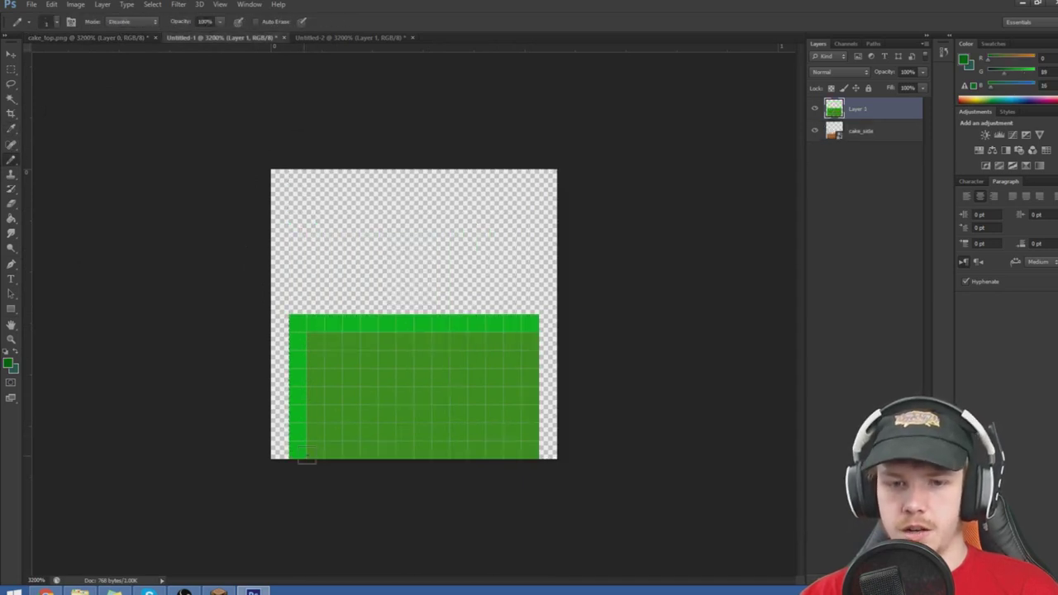
drag(303, 453, 523, 451)
drag(530, 322, 531, 446)
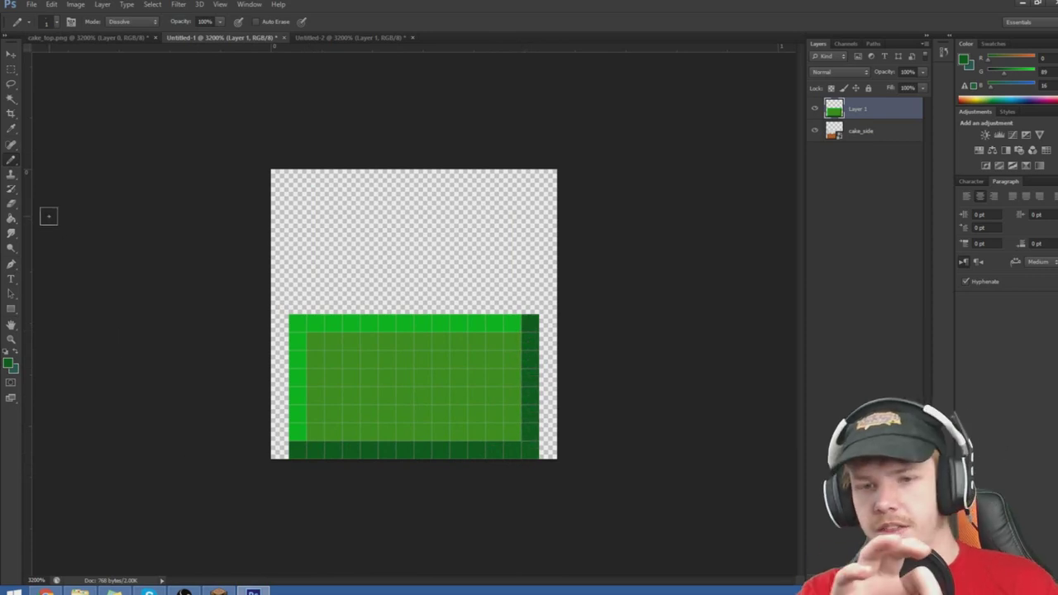
- Set the foreground colour to a near-black teal (0, 27, 30) and pencil a partial horizontal stripe across the cake side's fourth row
click(9, 363)
mouse_move(593, 286)
mouse_down()
mouse_move(588, 297)
mouse_move(596, 293)
mouse_up()
click(836, 159)
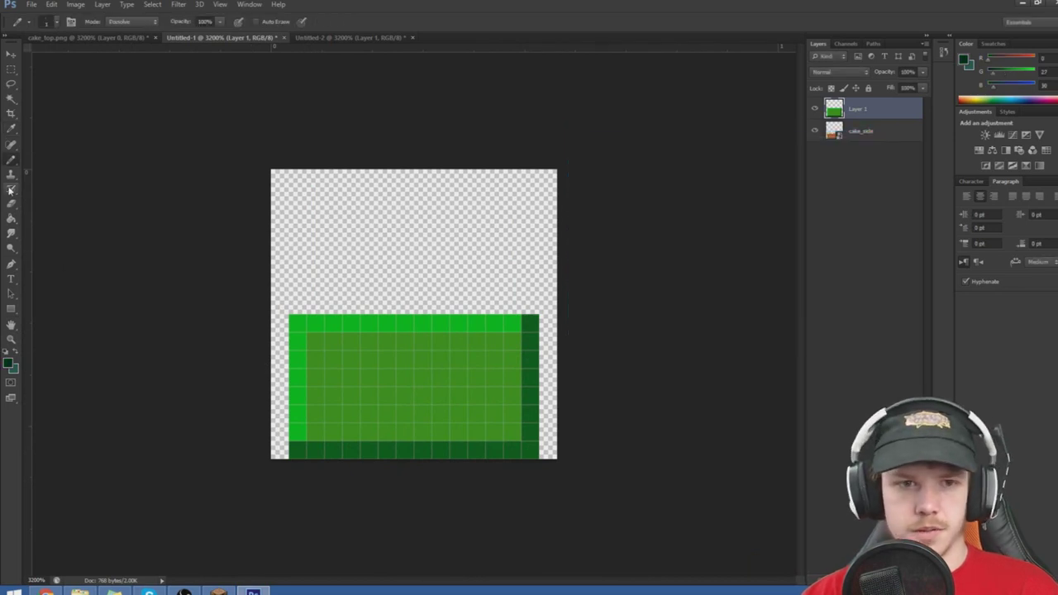
drag(296, 377, 386, 377)
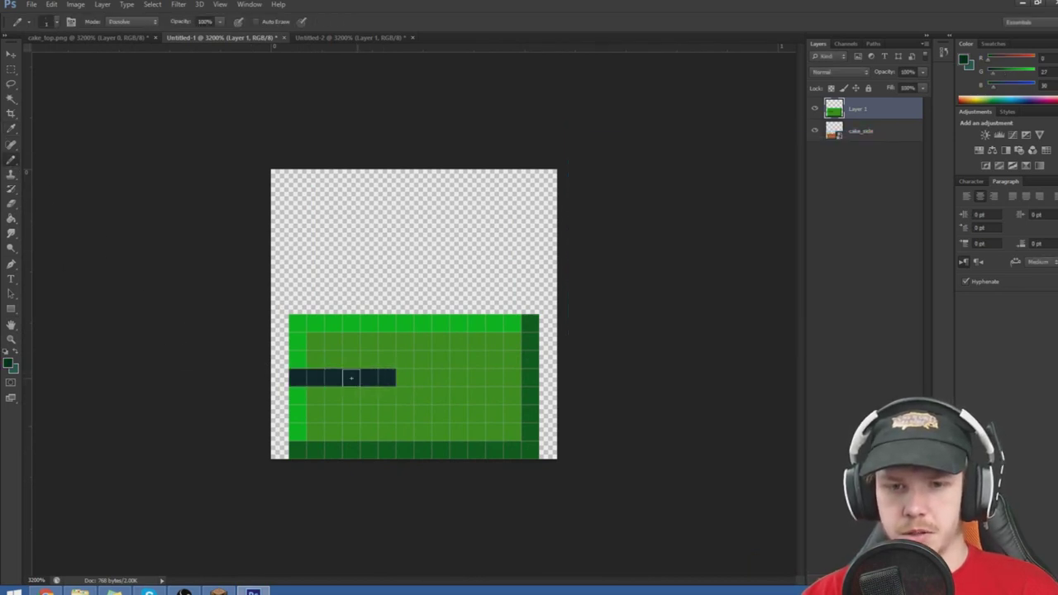
- Choose a slightly lighter dark green, about #003520, as foreground and pencil a full-width stripe across the cake side's fourth row
click(10, 364)
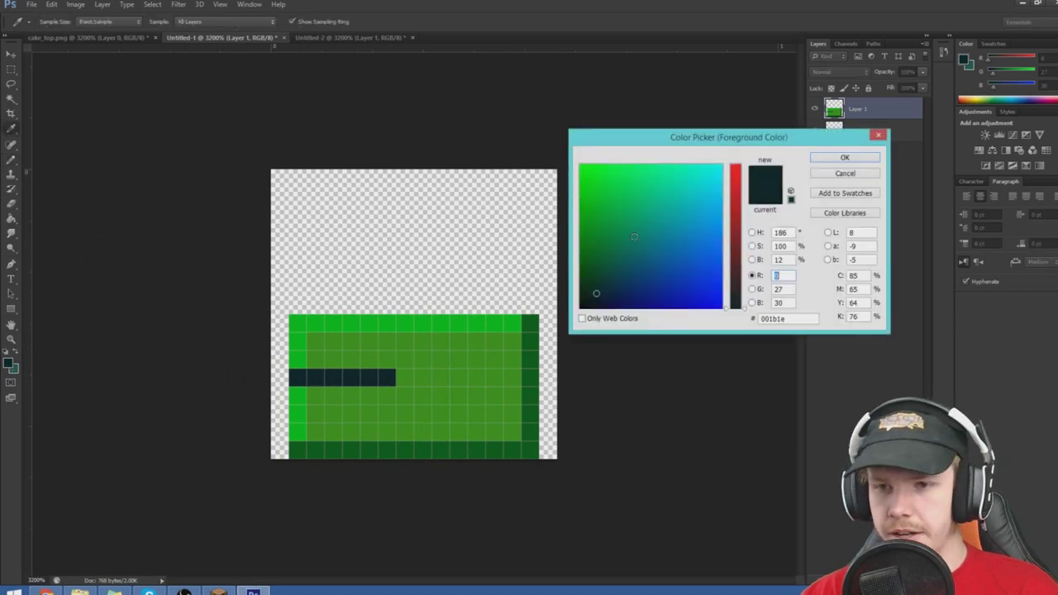
click(591, 282)
click(597, 279)
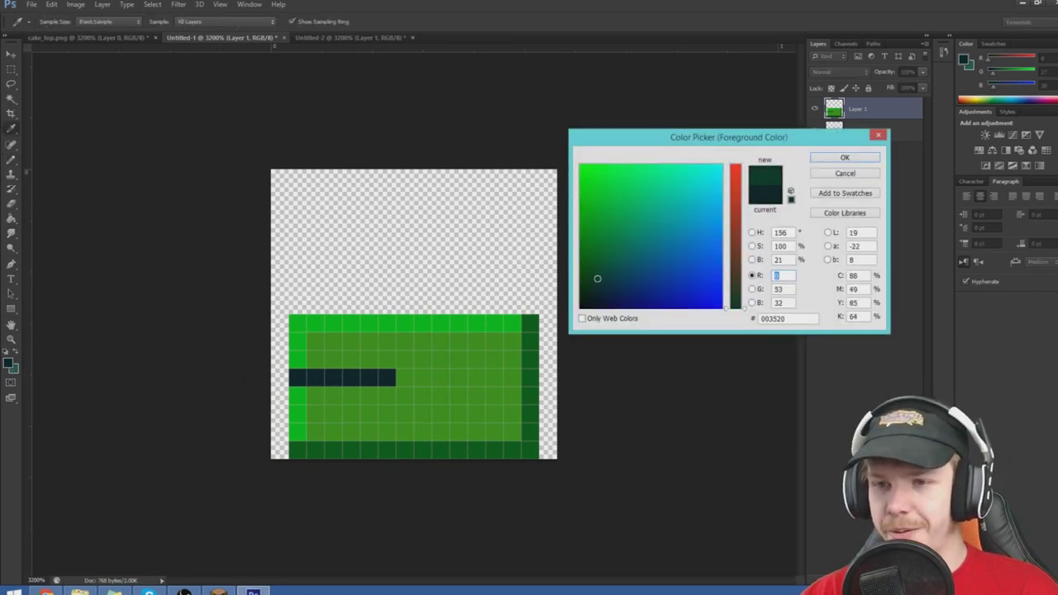
click(846, 157)
drag(291, 377, 529, 377)
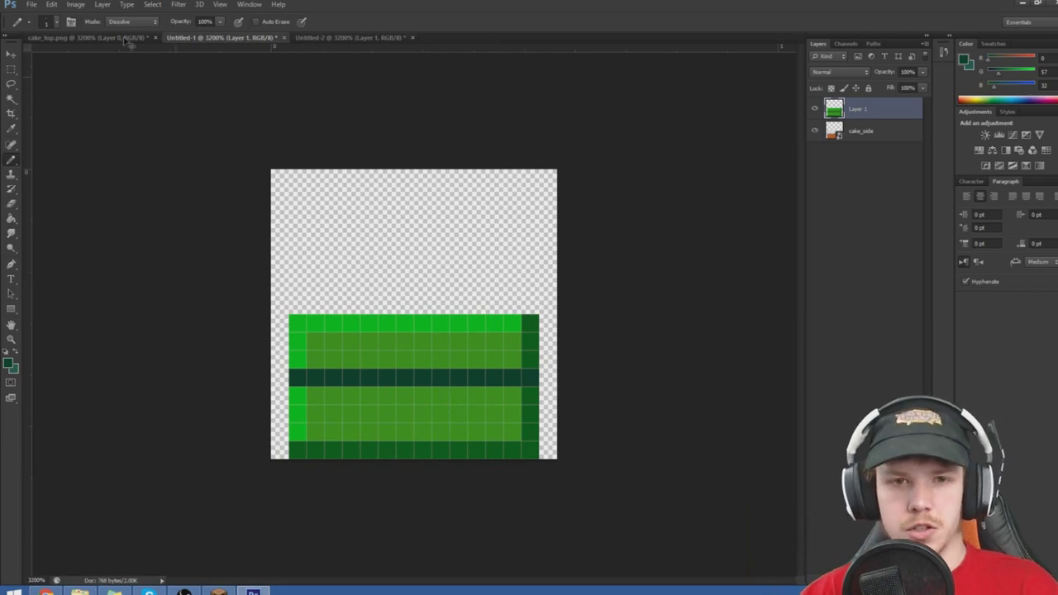
- Start saving the cake side document and go up one level from the painting folder
key(ctrl+s)
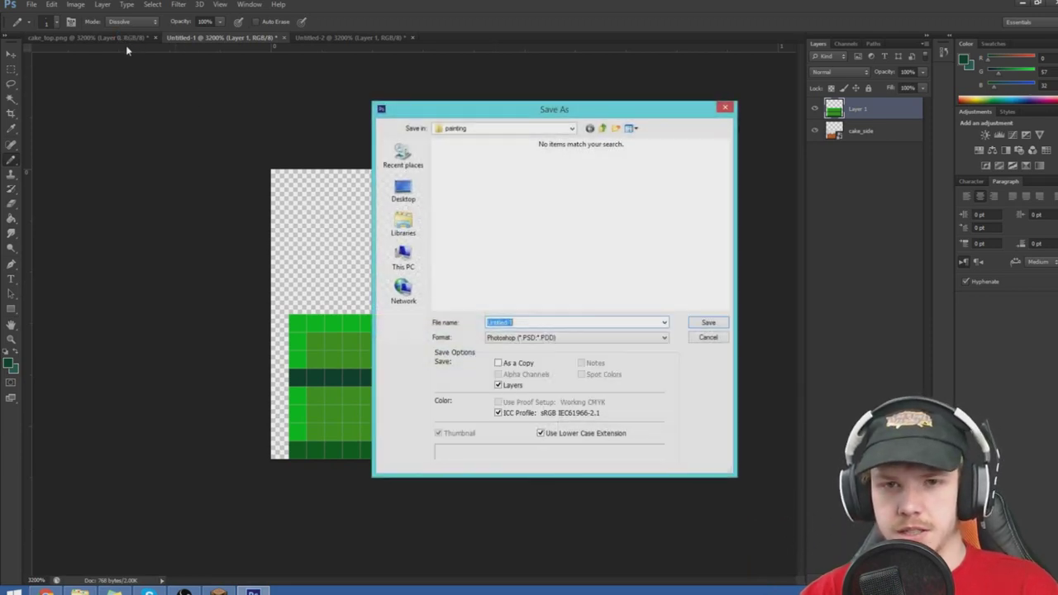
click(605, 129)
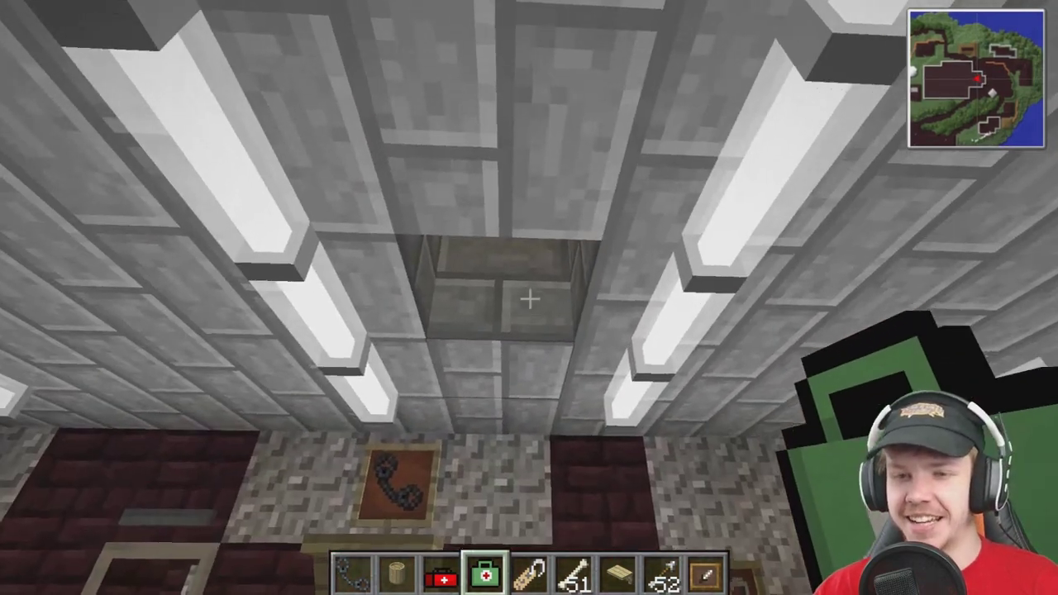
middle_click(529, 299)
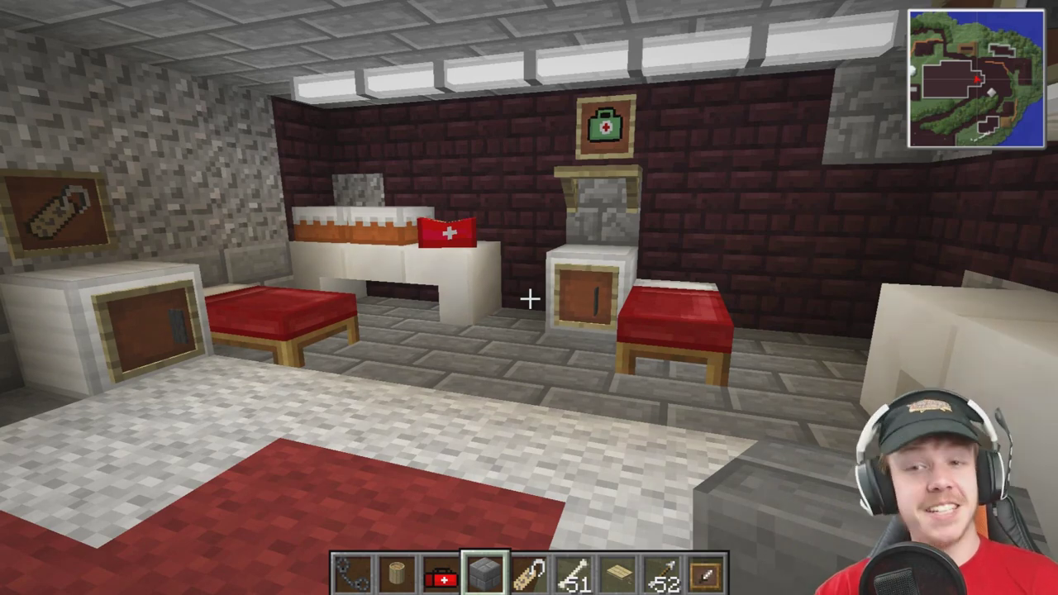
key(m)
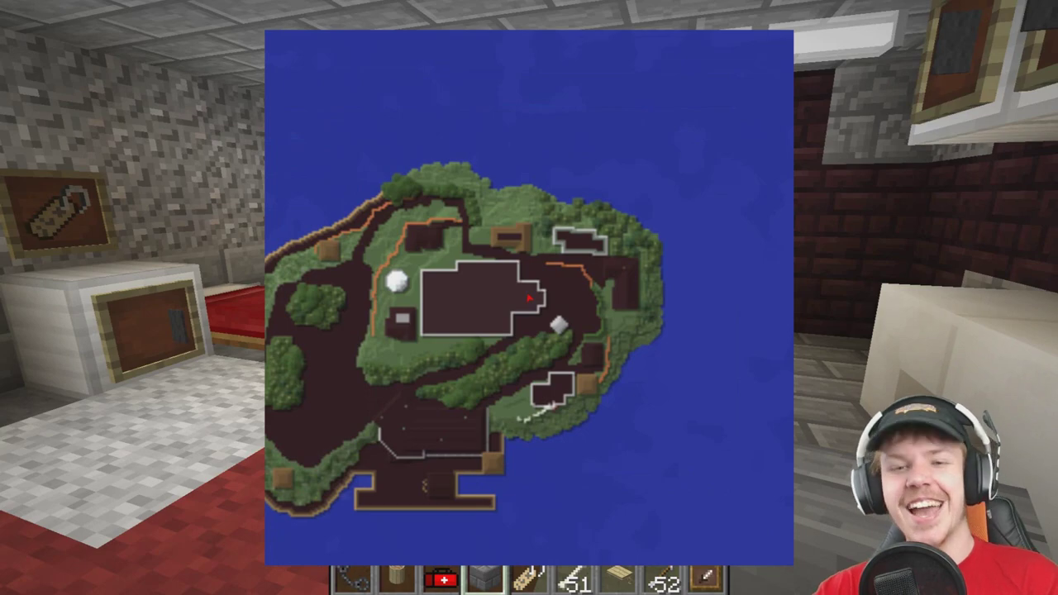
key(m)
key(e)
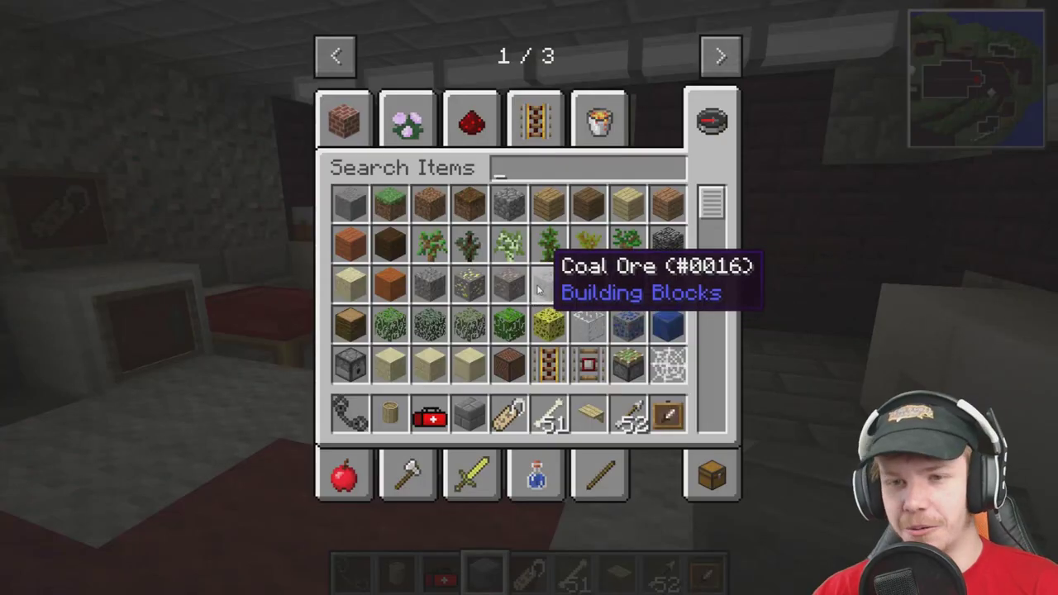
key(Escape)
- Open Minecraft's resource pack options and select the ZONOCityTexturePackApril2016 pack
key(Escape)
click(421, 346)
click(438, 413)
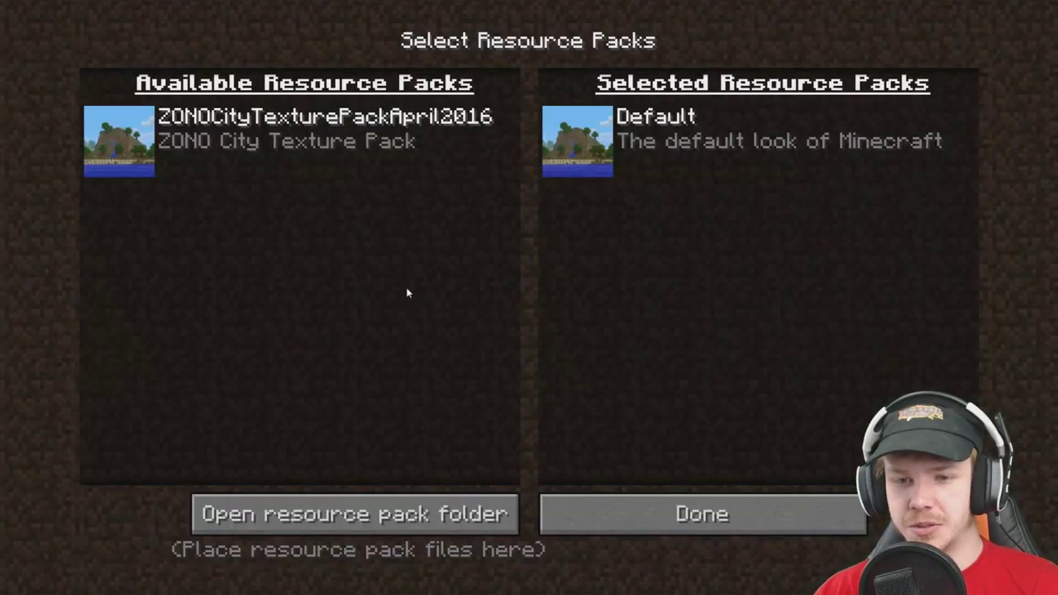
click(111, 141)
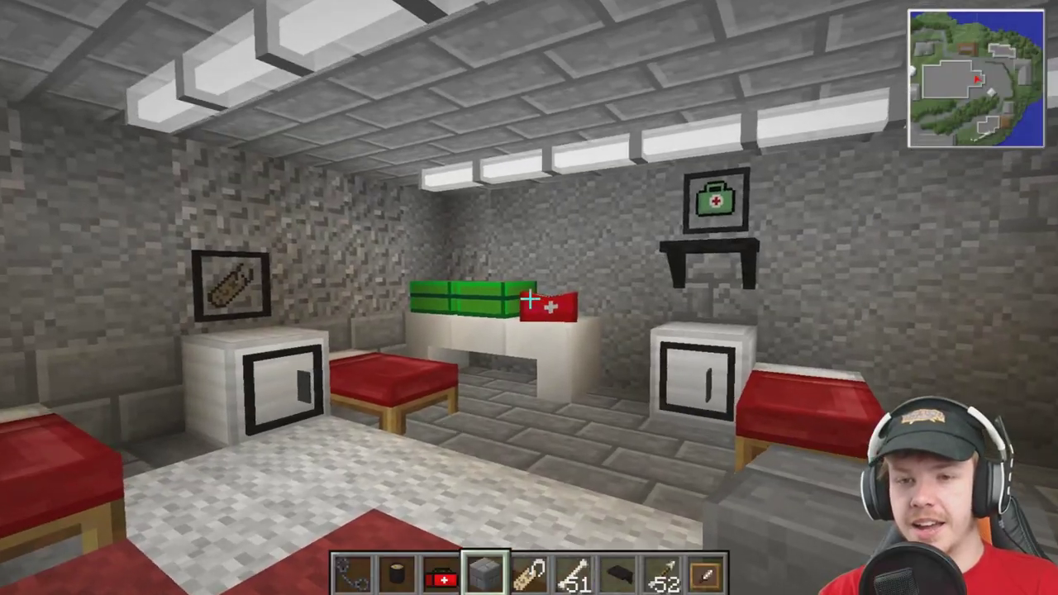
- Approach the retextured cakes on the medical room counter and examine their tops and sides from several angles
key(w)
key(a)
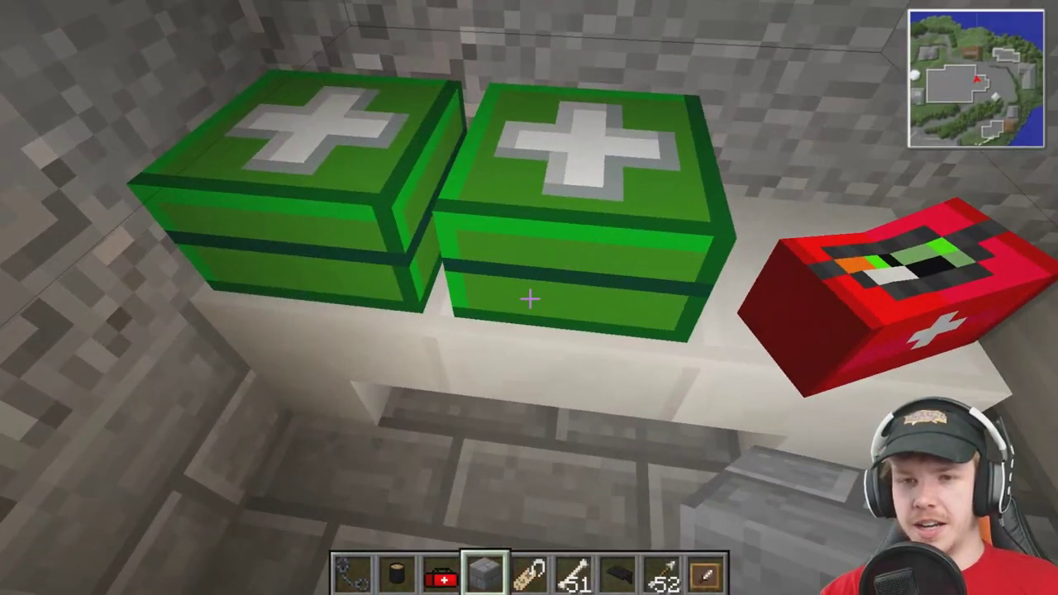
key(s)
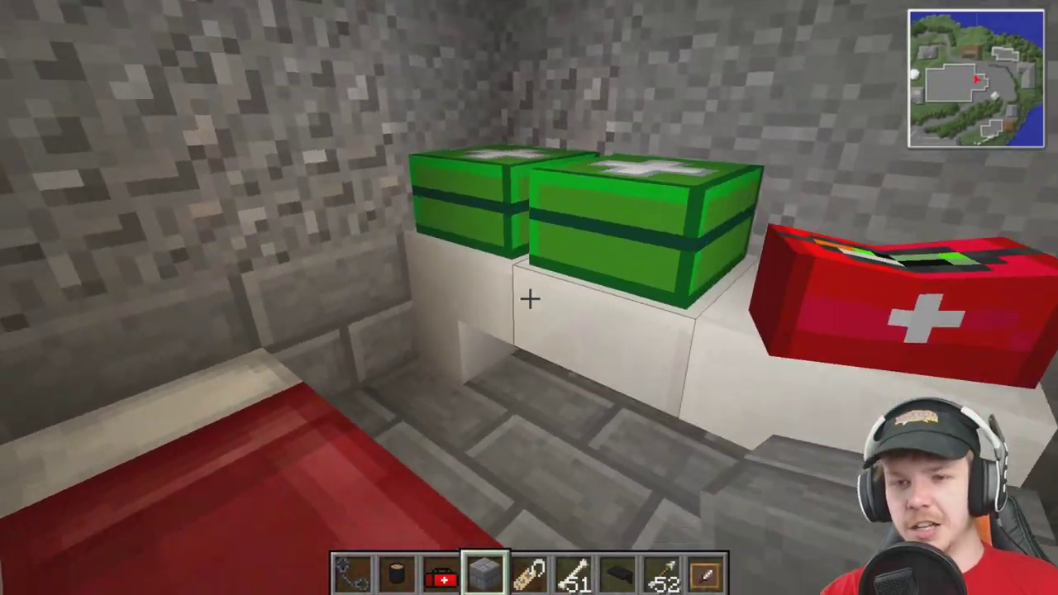
key(d)
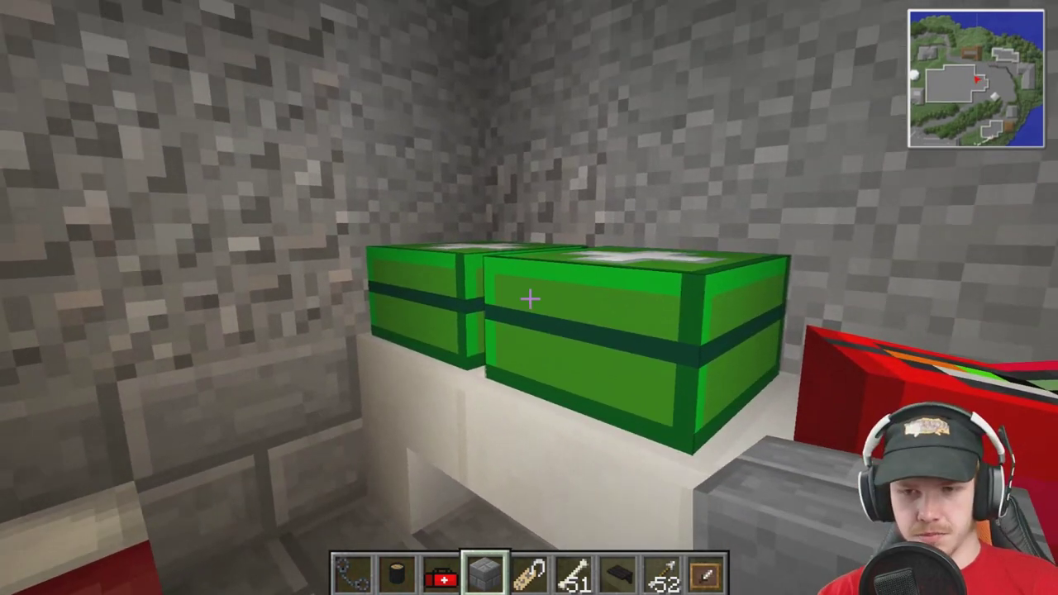
key(s)
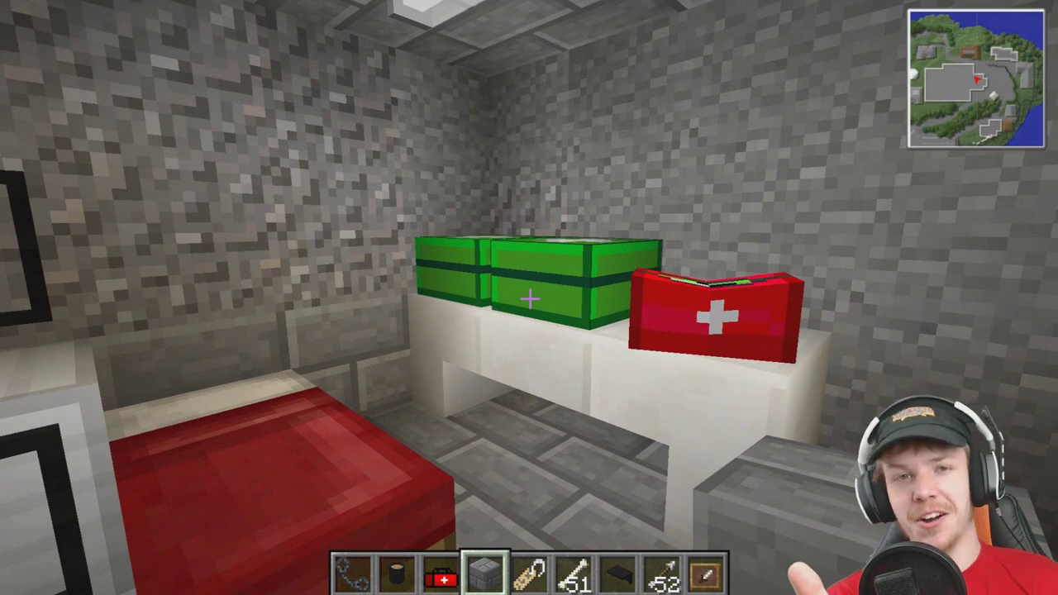
key(s)
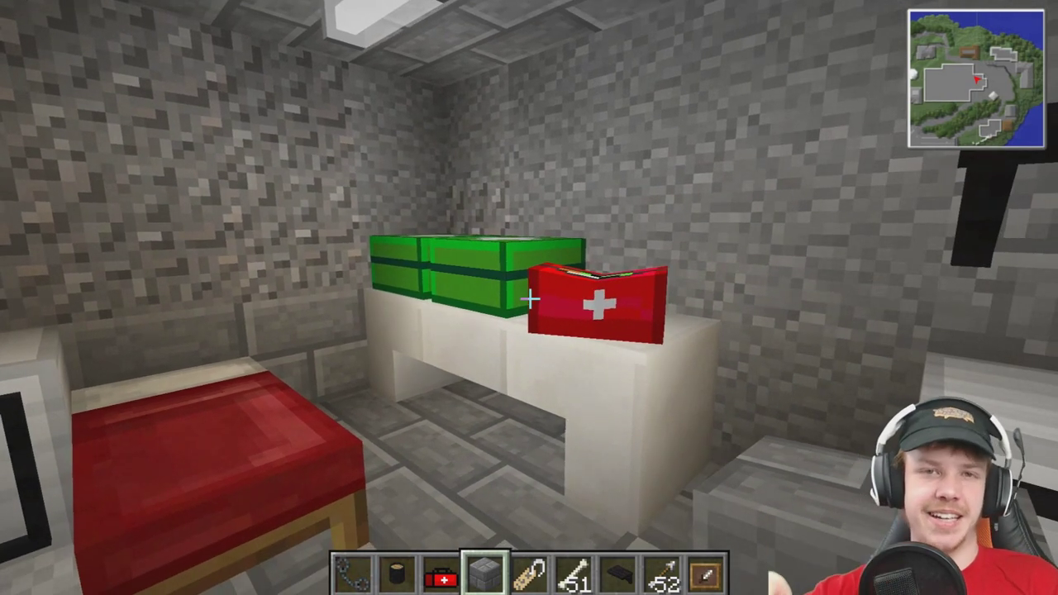
key(s)
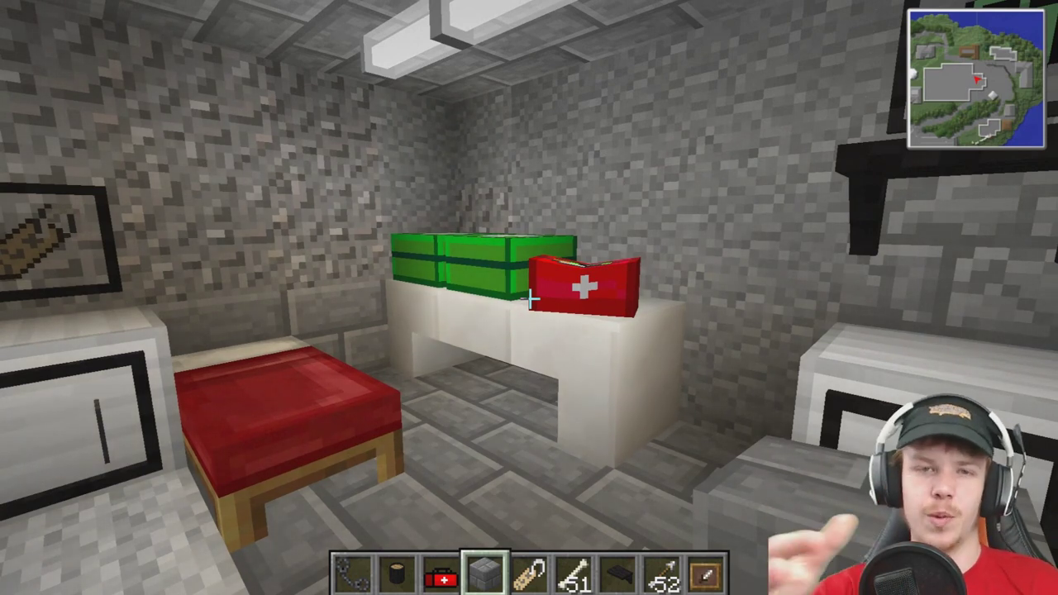
- Walk around the medical room and examine how the green kits look on the counter and on the desk beside the bookshelf
key(s)
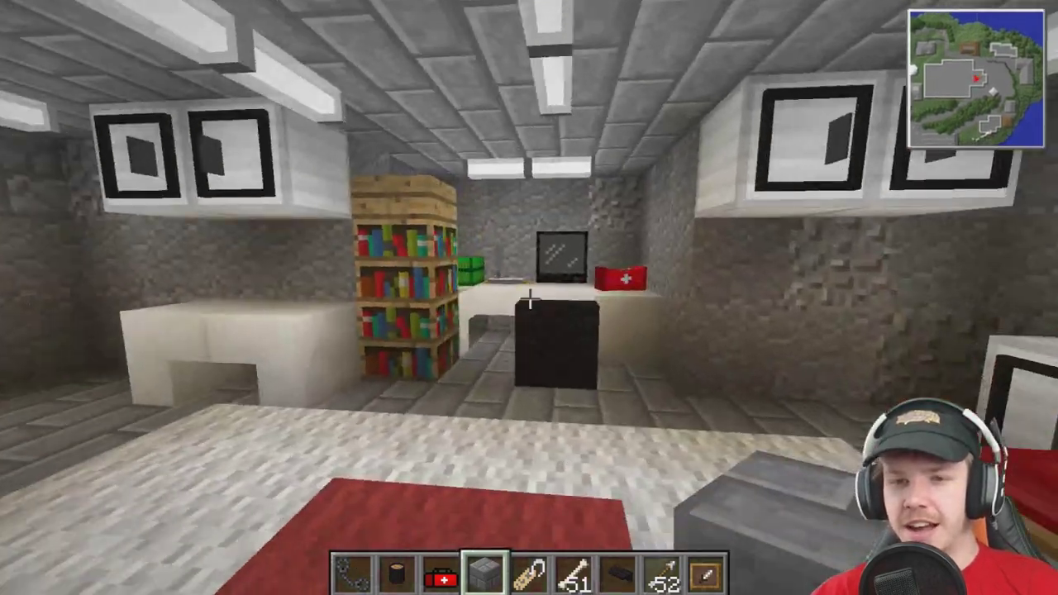
key(w)
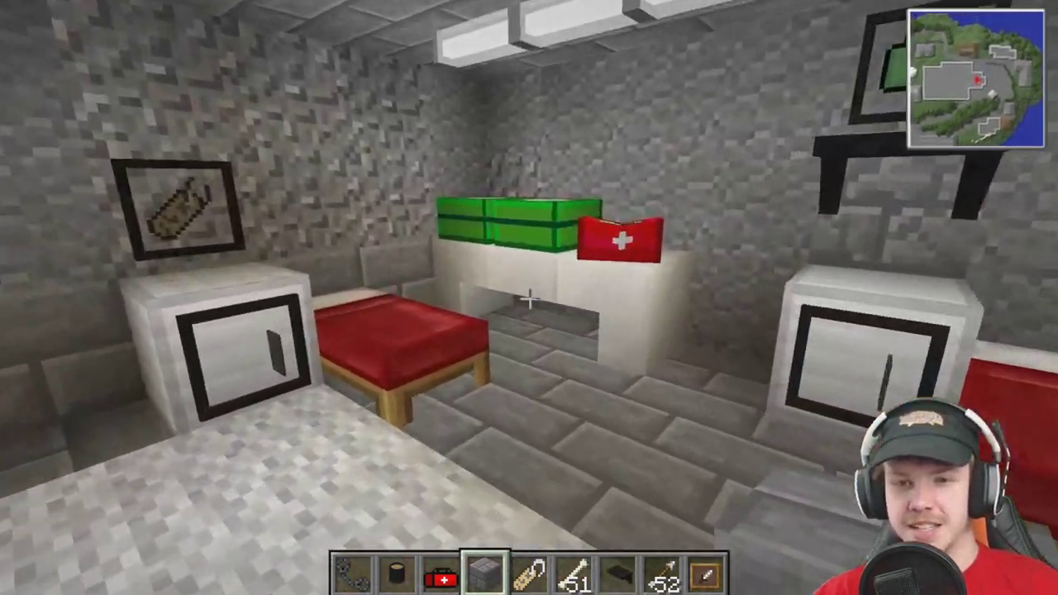
key(w)
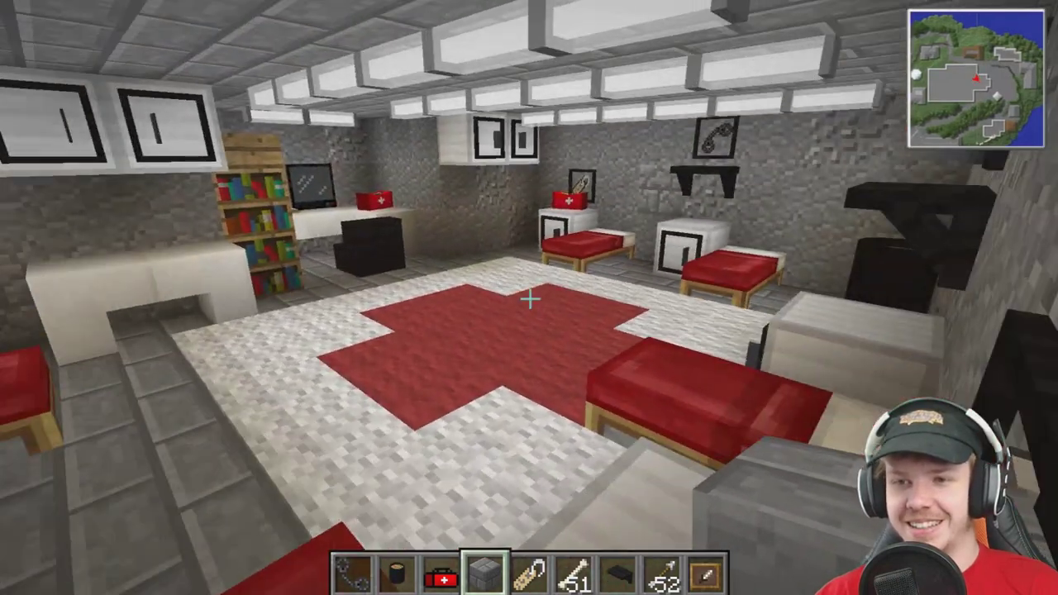
key(w)
key(w)
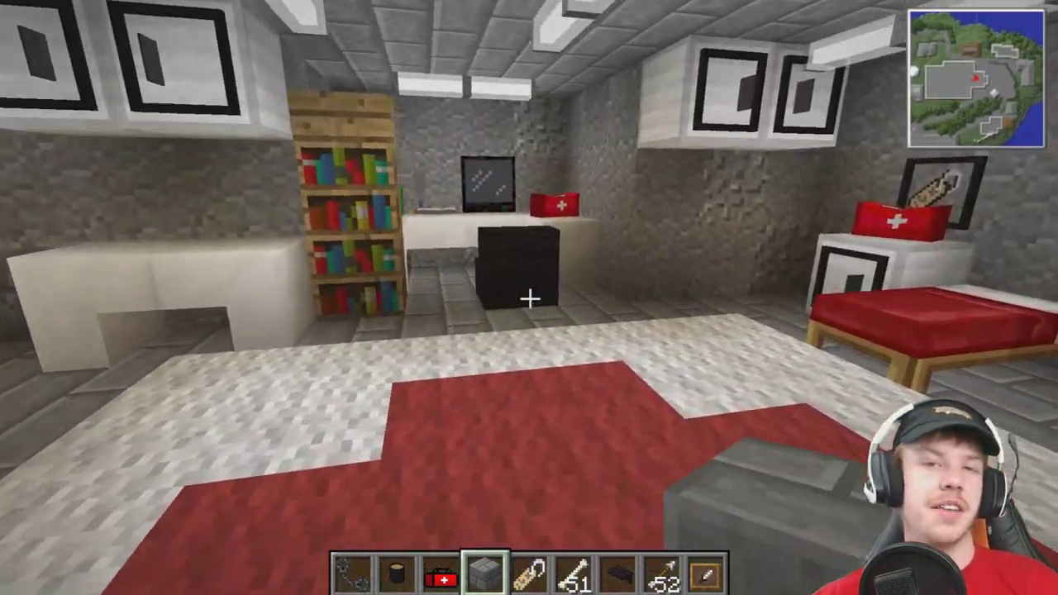
key(s)
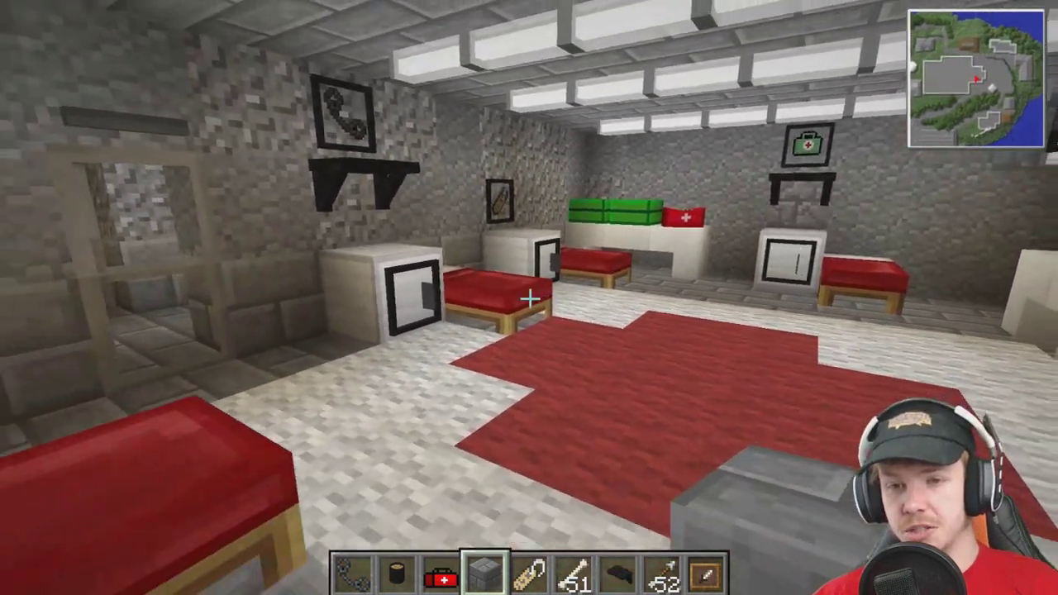
key(w)
key(s)
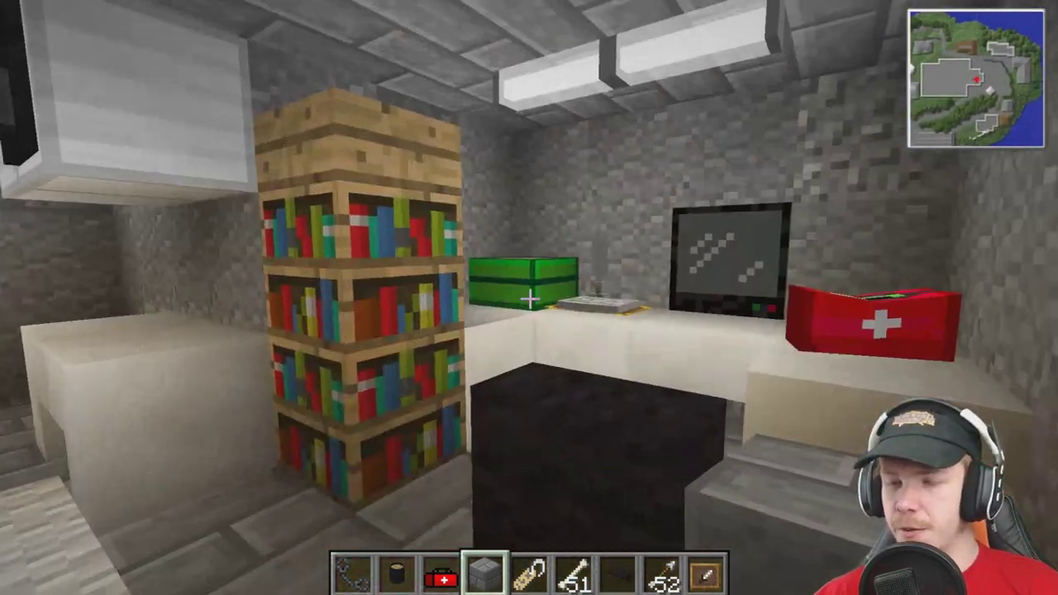
key(w)
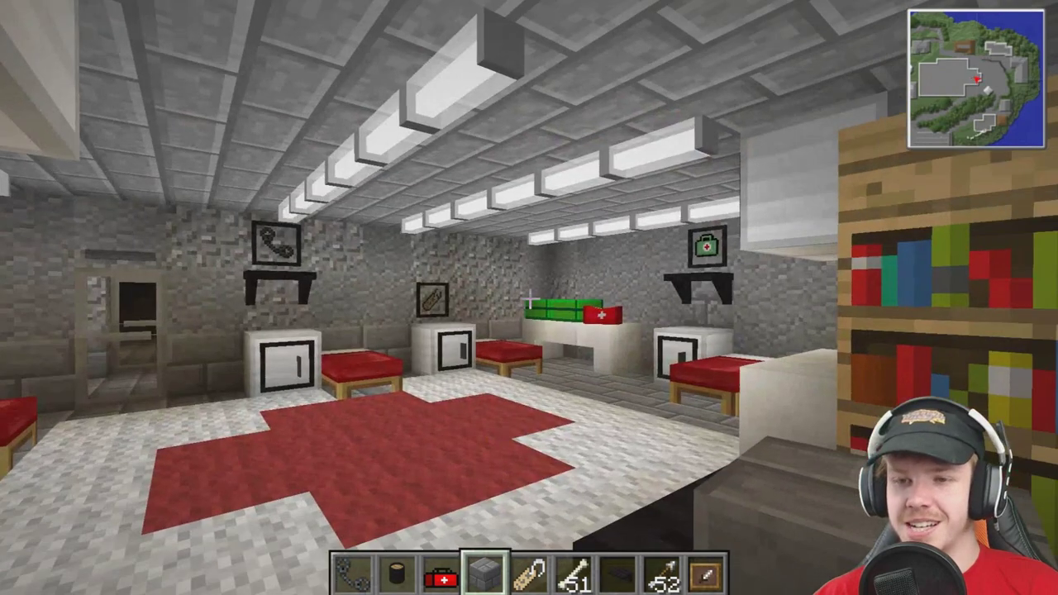
key(a)
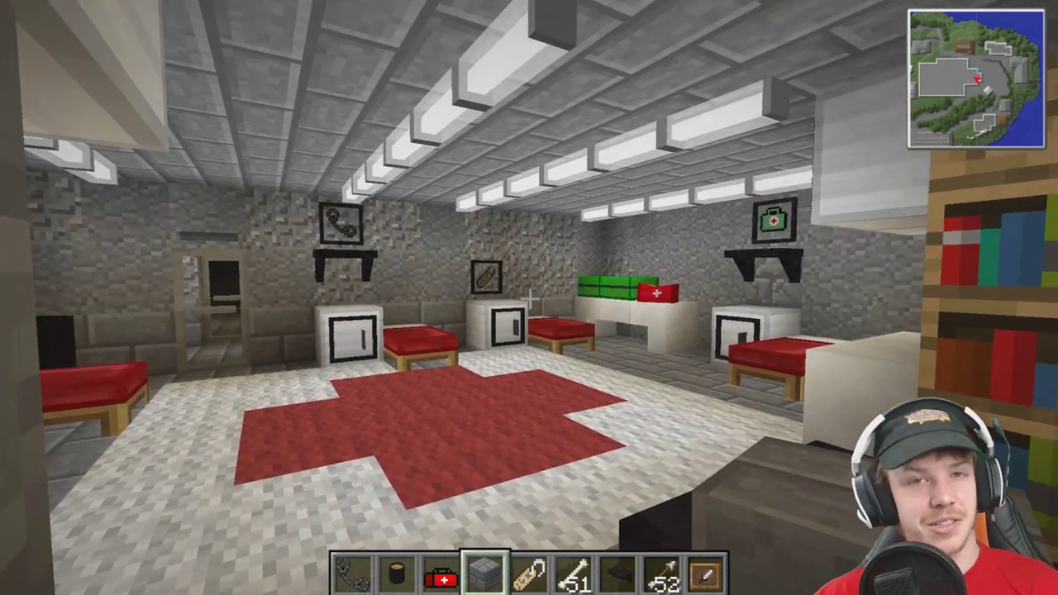